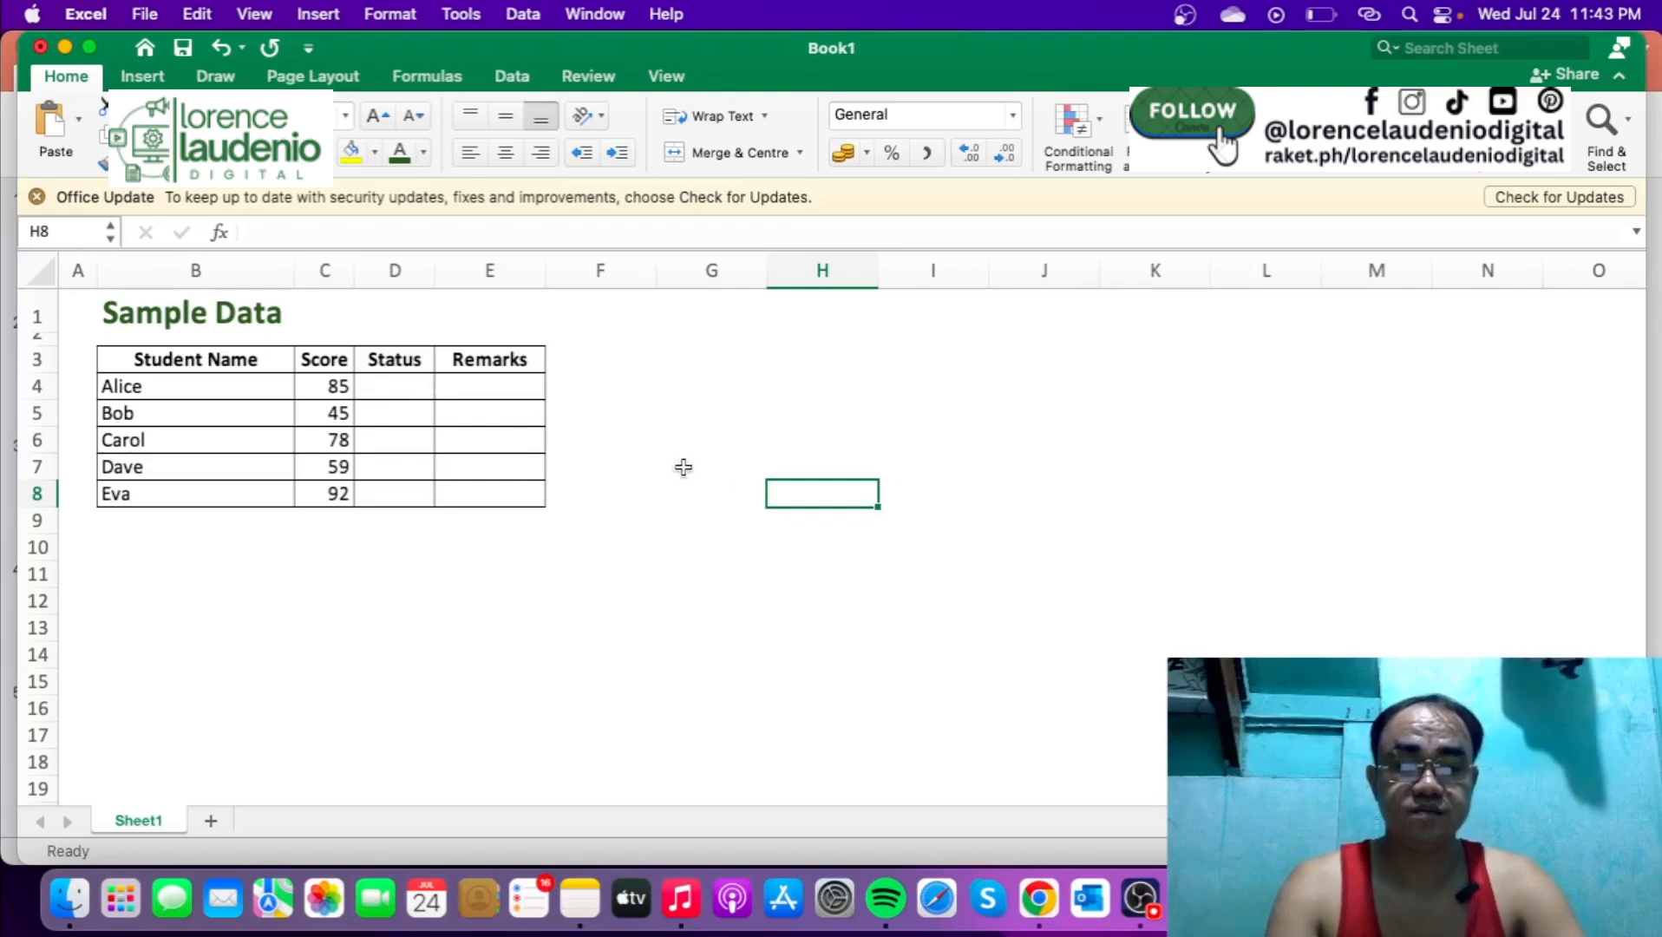
# Start an IF formula in Alice's Status cell D4 with the logical test C4>=60
pyautogui.click(421, 387)
pyautogui.write('=')
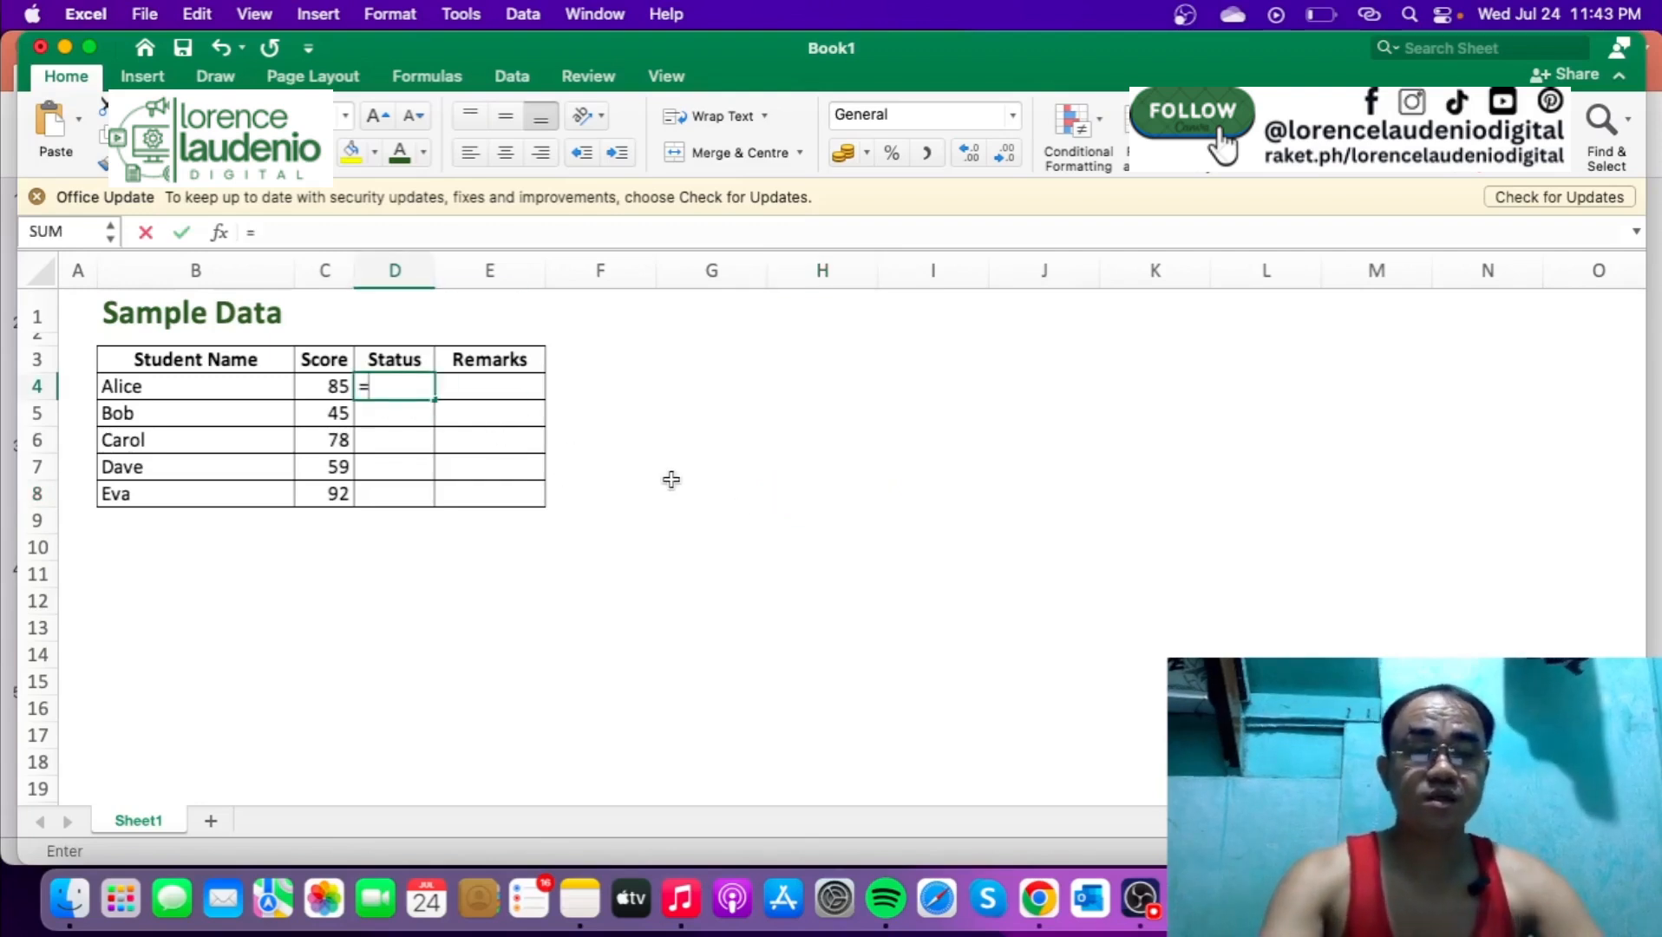
pyautogui.write('if(')
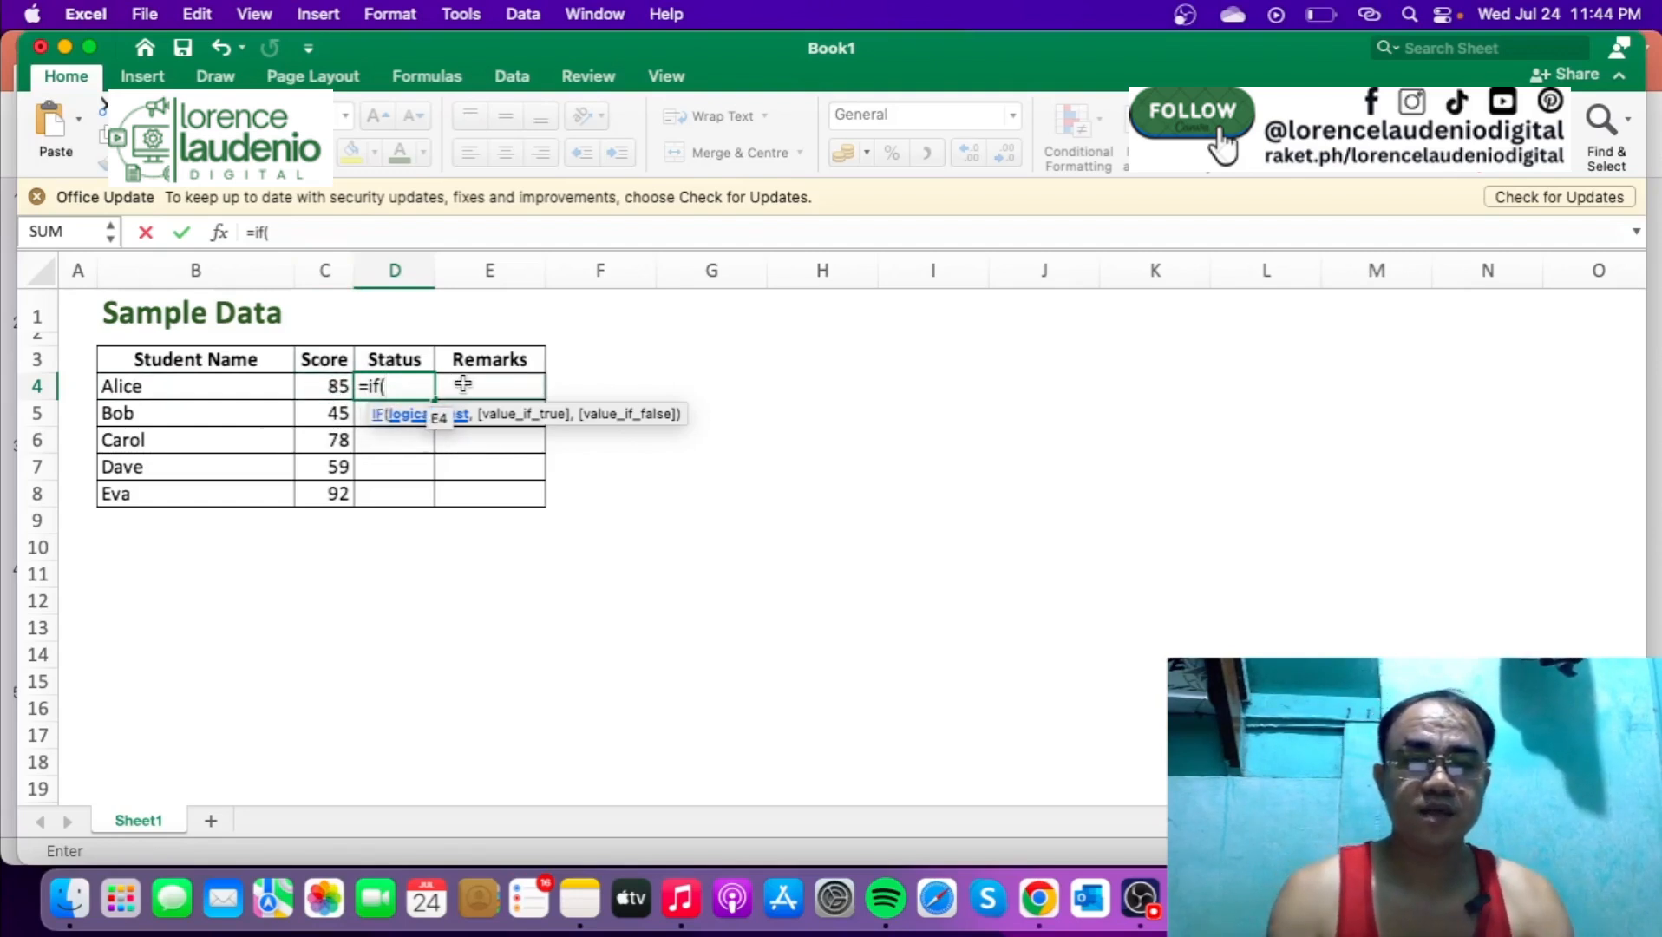
pyautogui.click(314, 386)
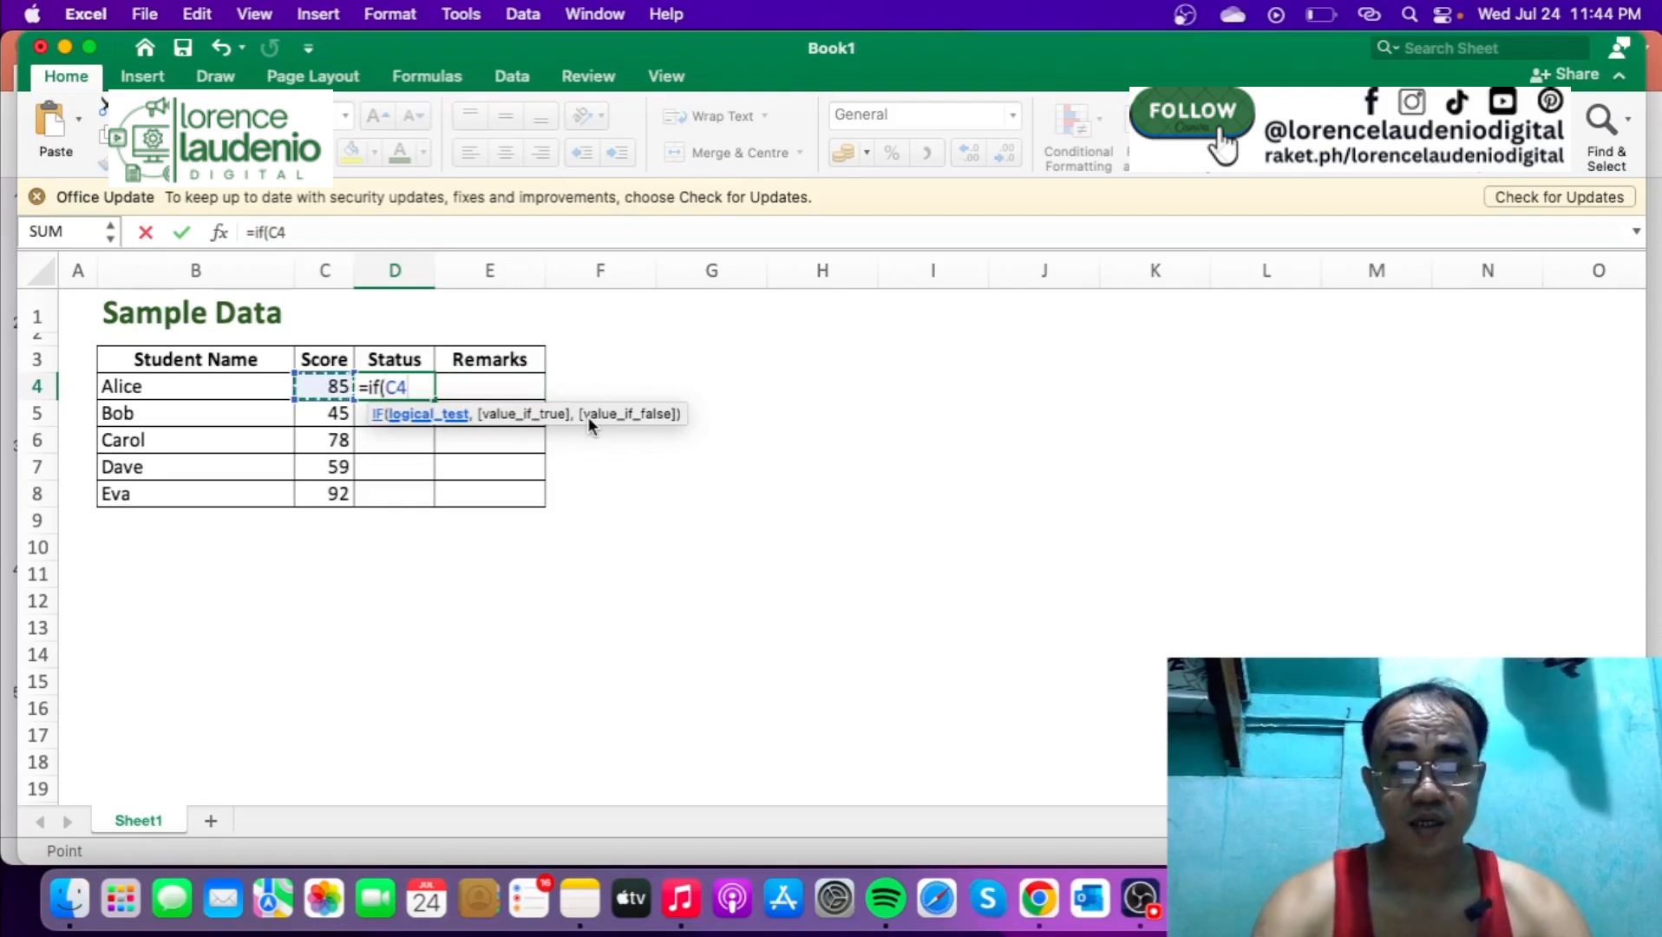
pyautogui.write('>=60')
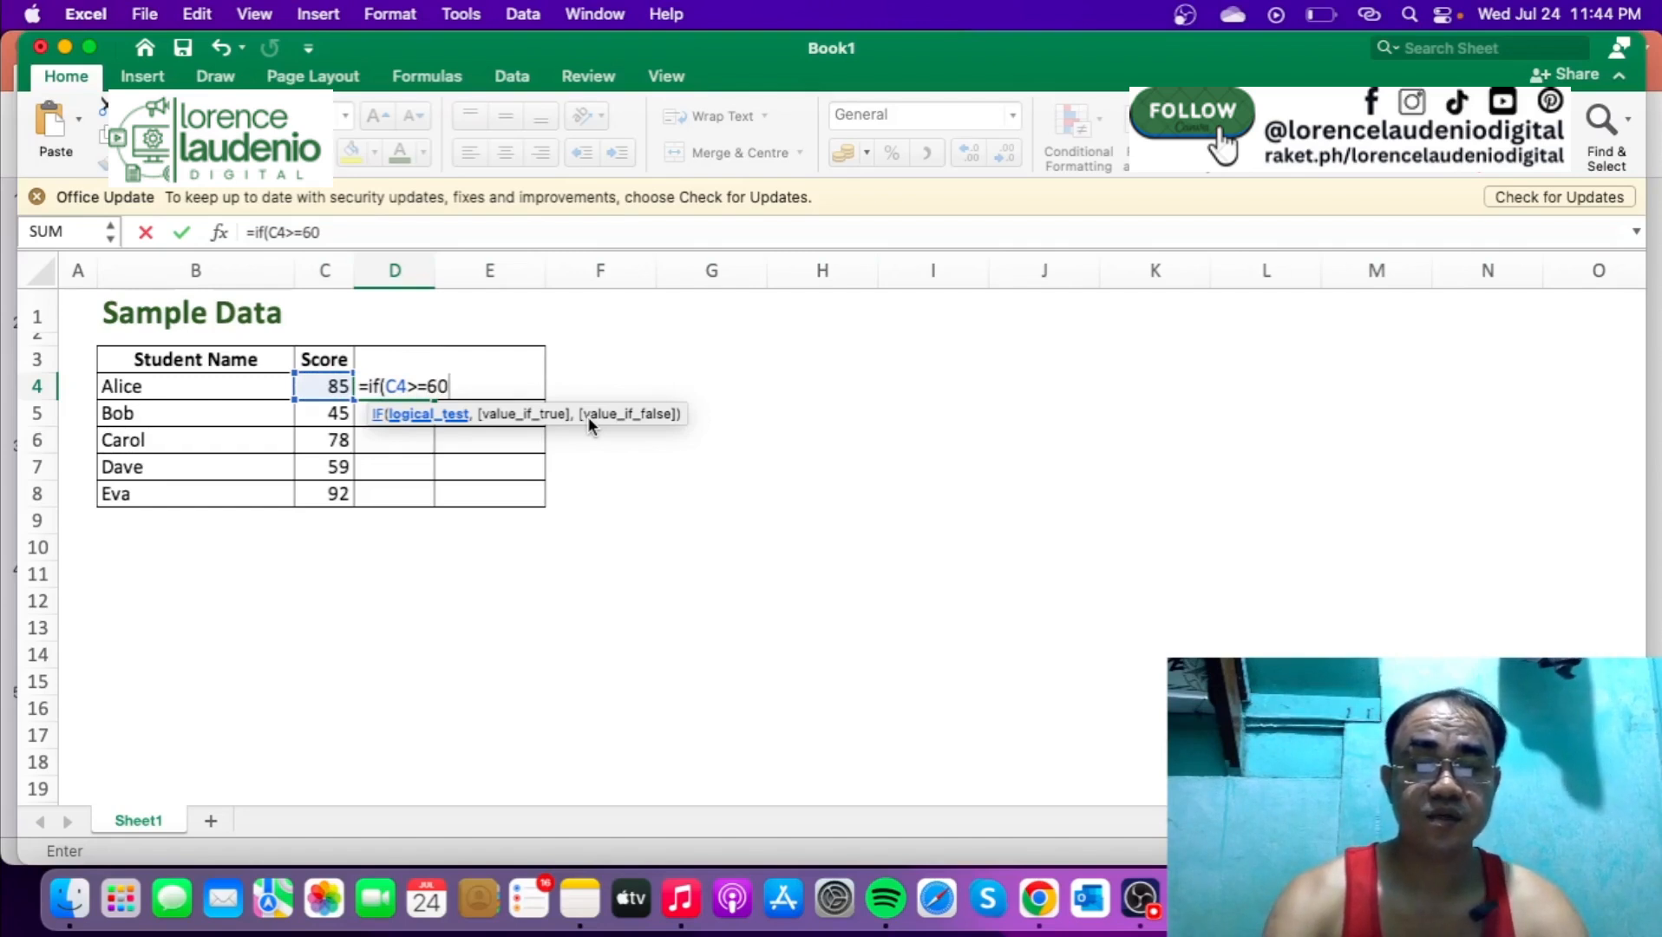
pyautogui.write(',')
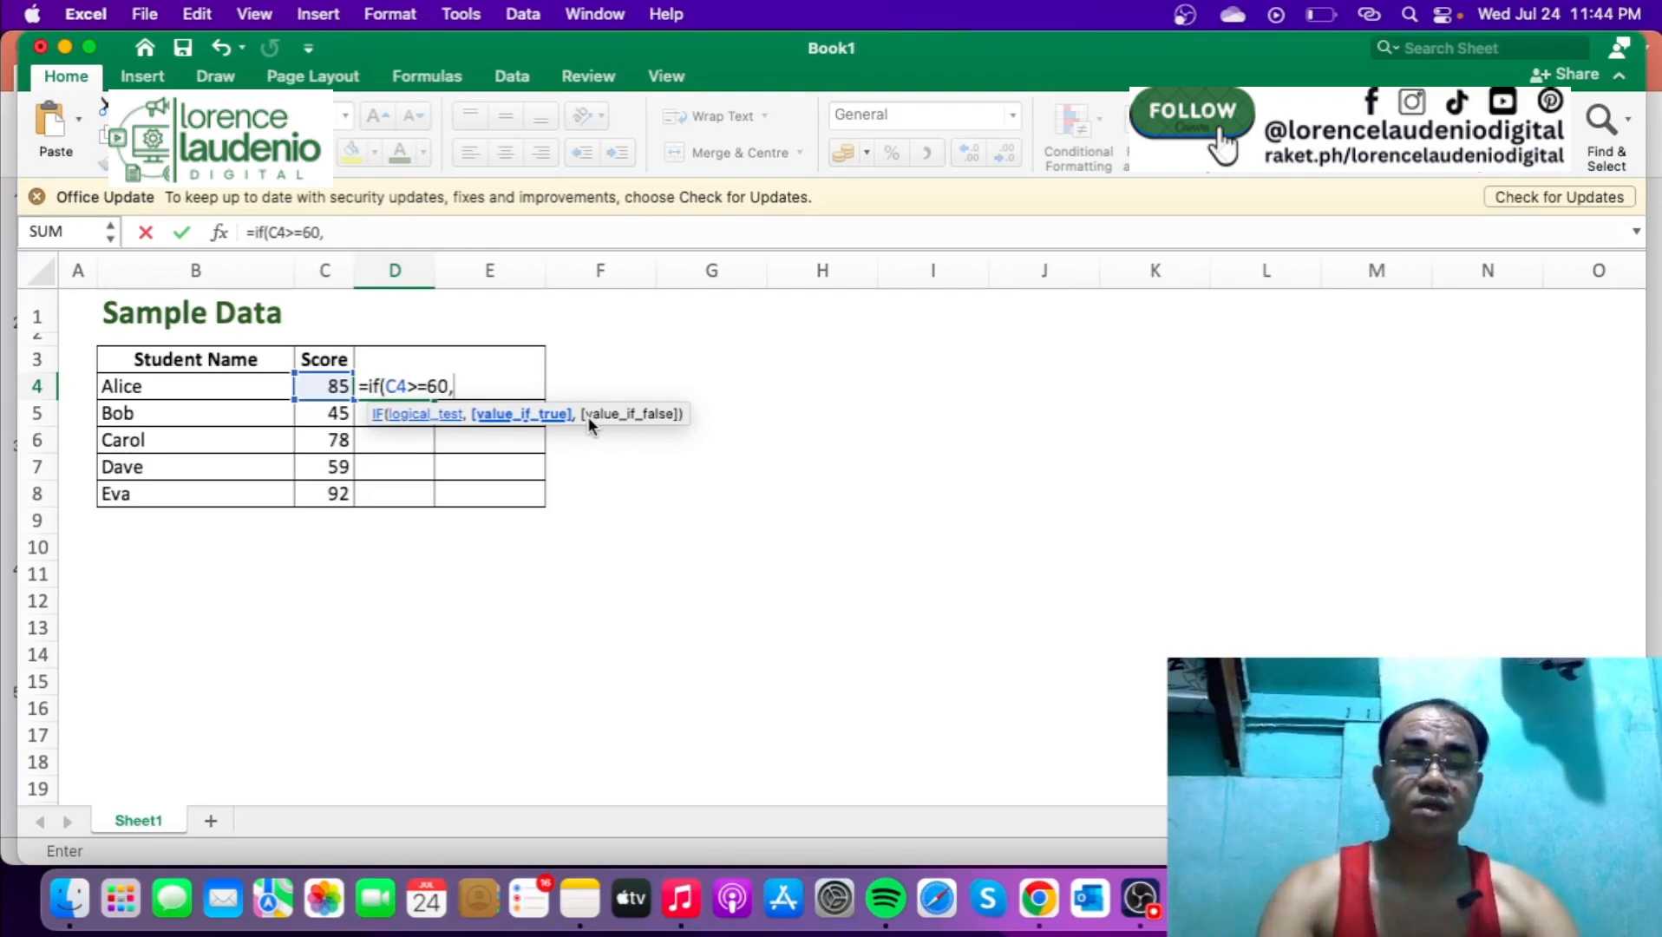
# Try to complete the D4 formula with 'Pass' if true and 'Fail' if false, both in single quotes
pyautogui.write('"')
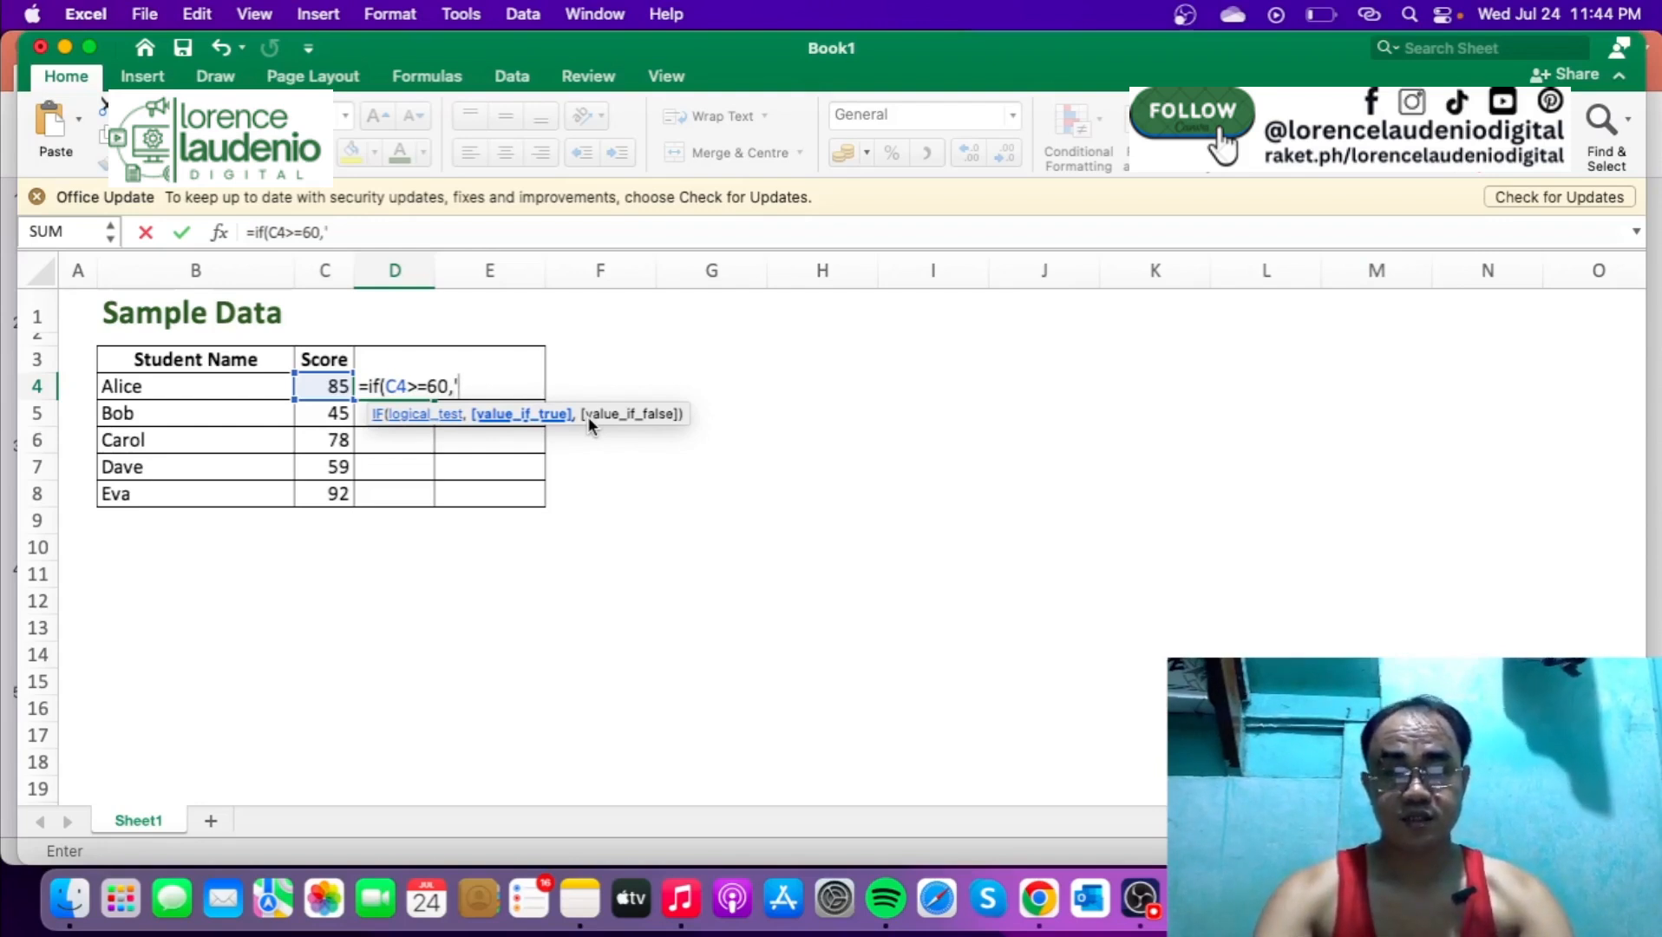
pyautogui.write('Pass')
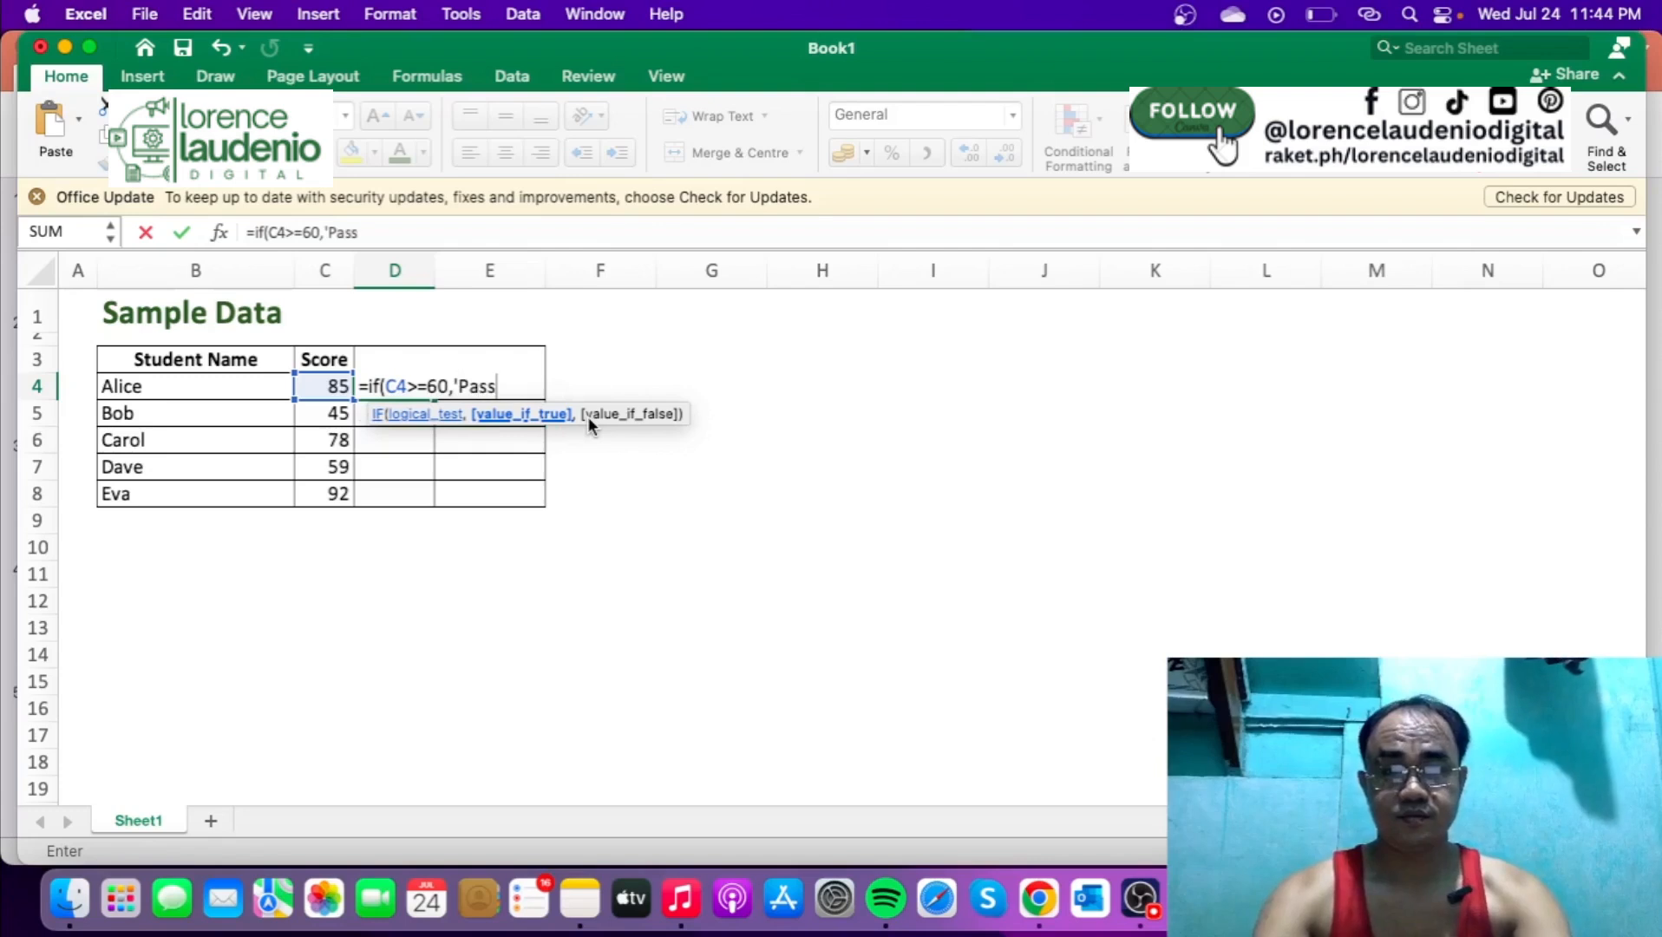
pyautogui.write('"')
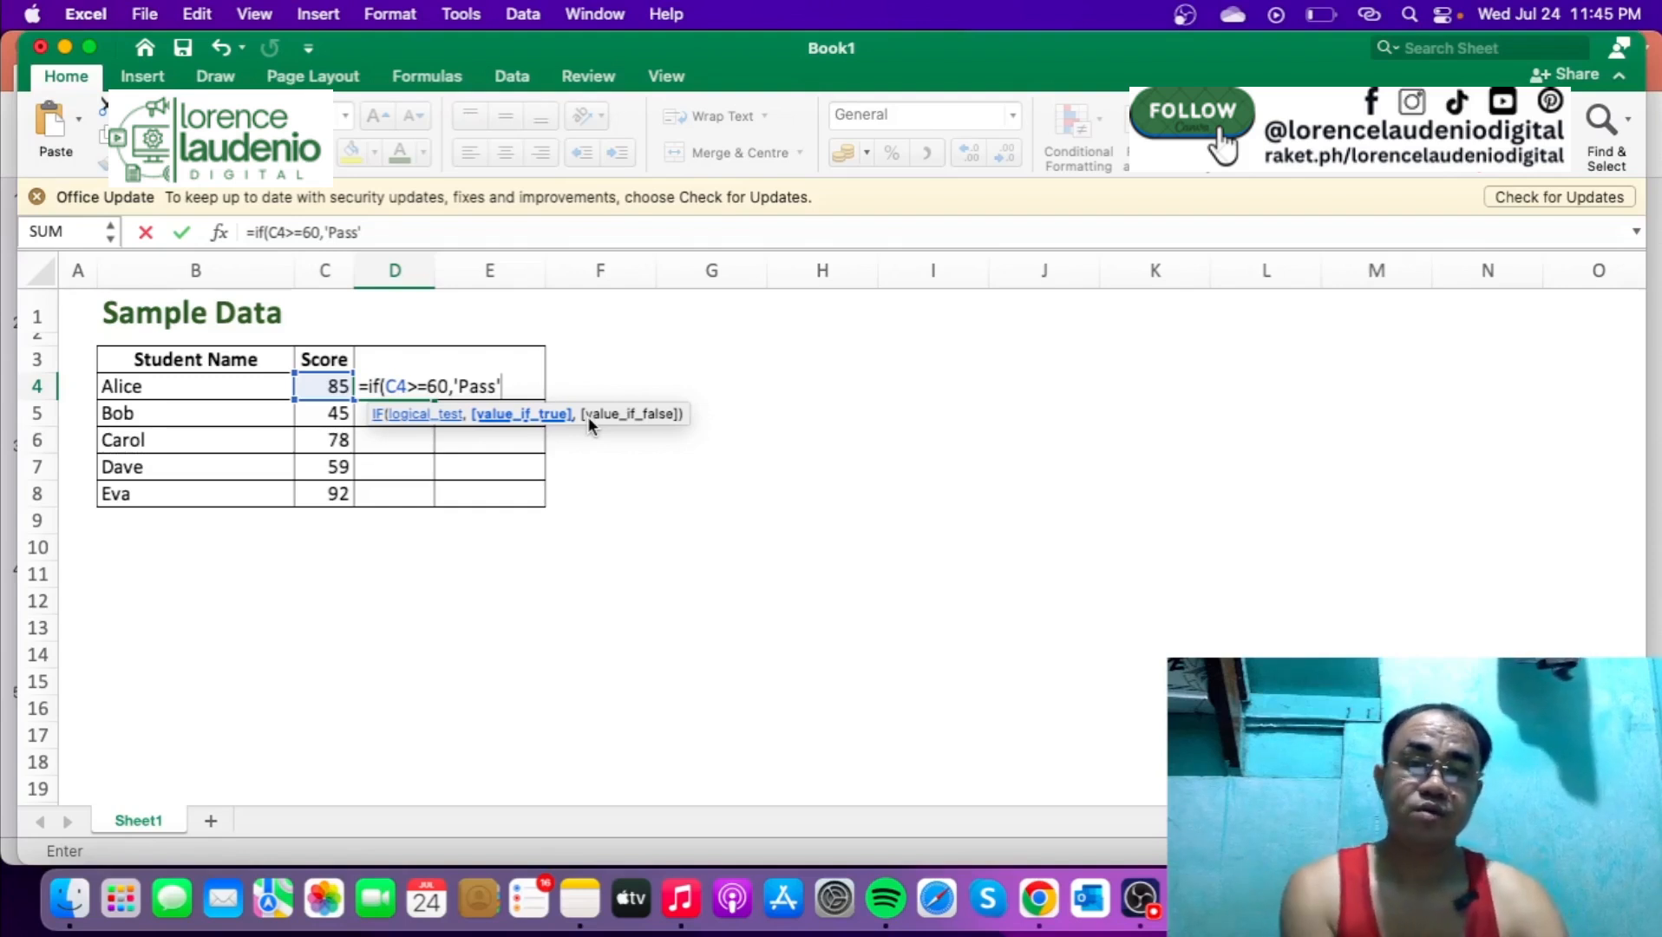
pyautogui.write(',')
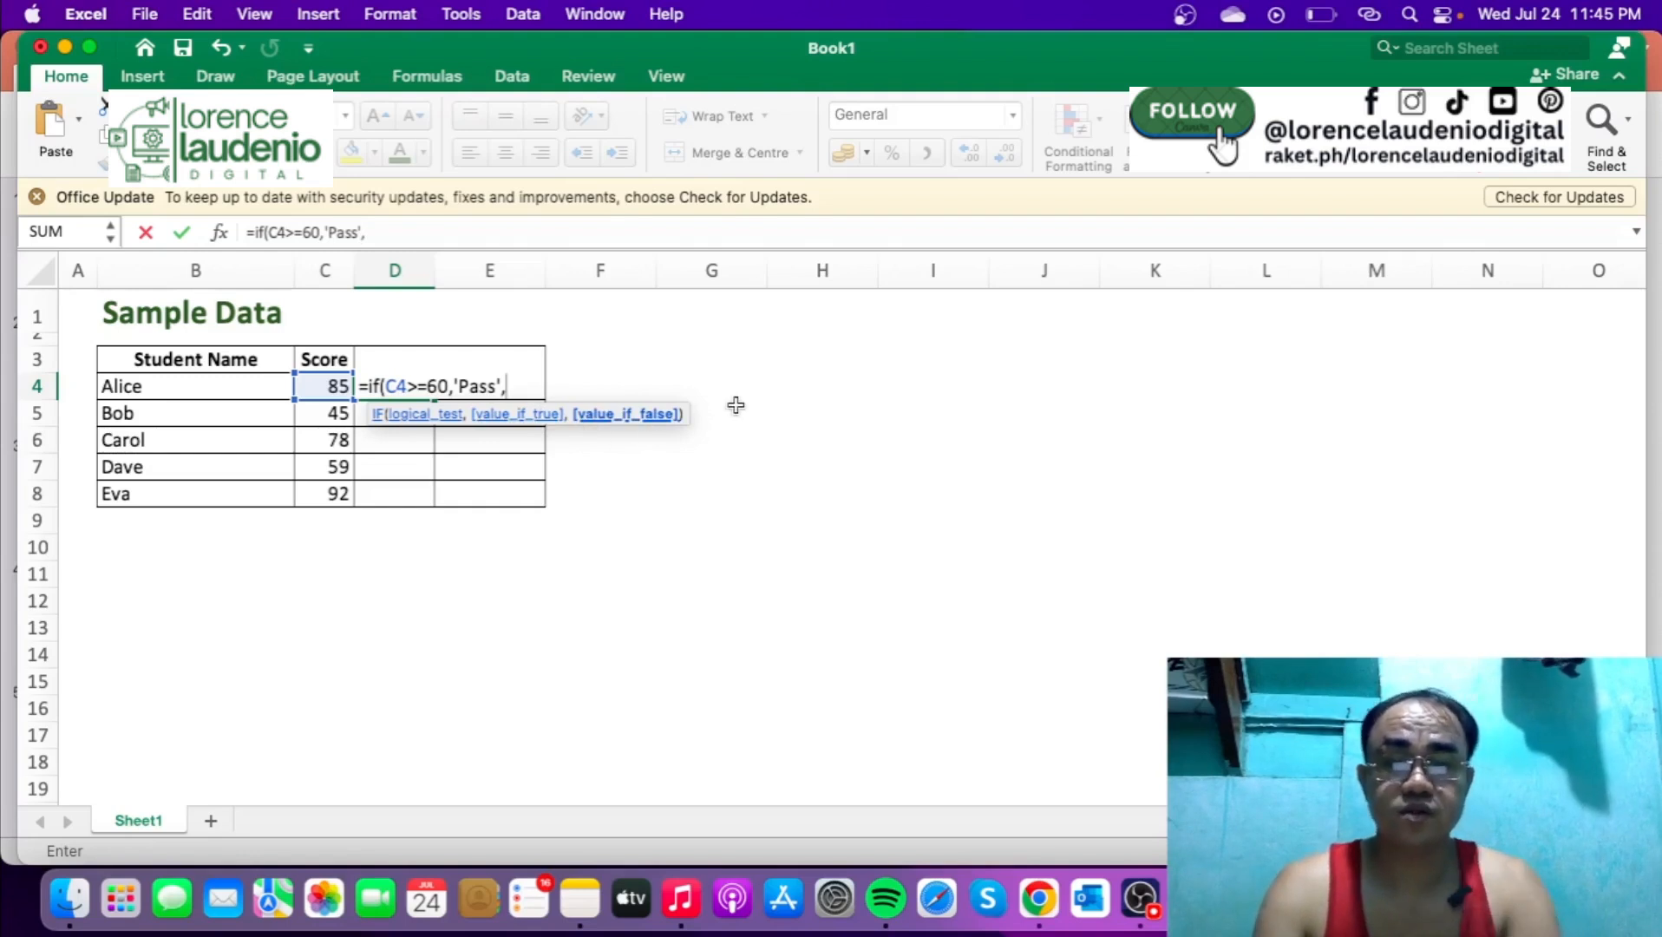
pyautogui.write("'")
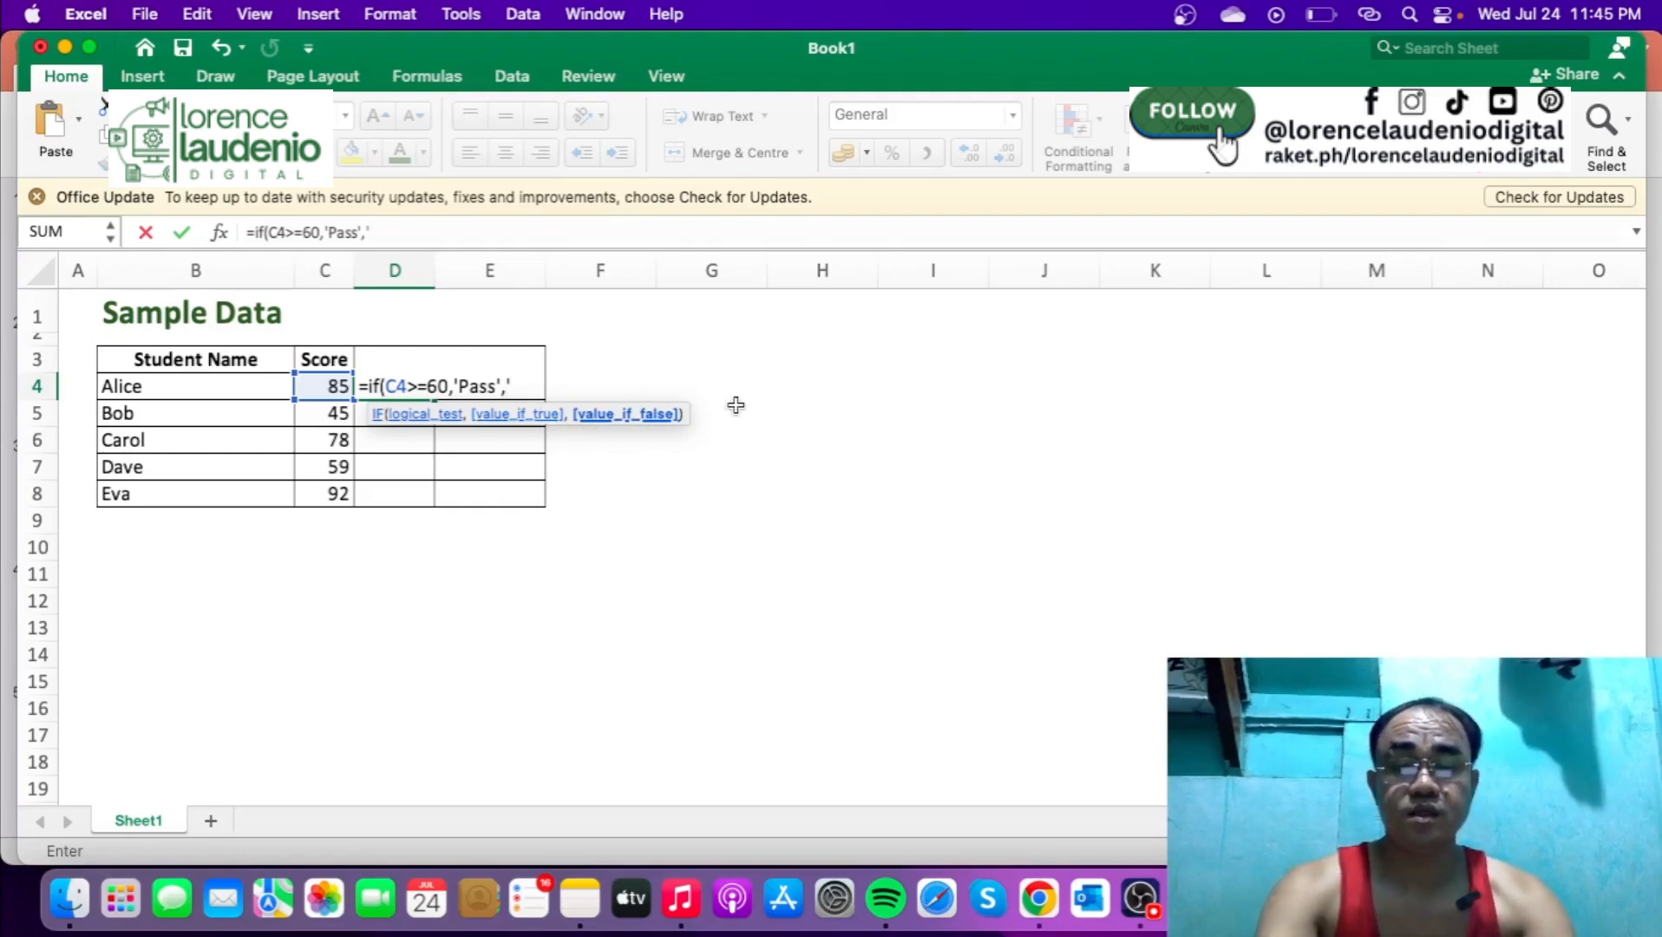
pyautogui.write("Fail'")
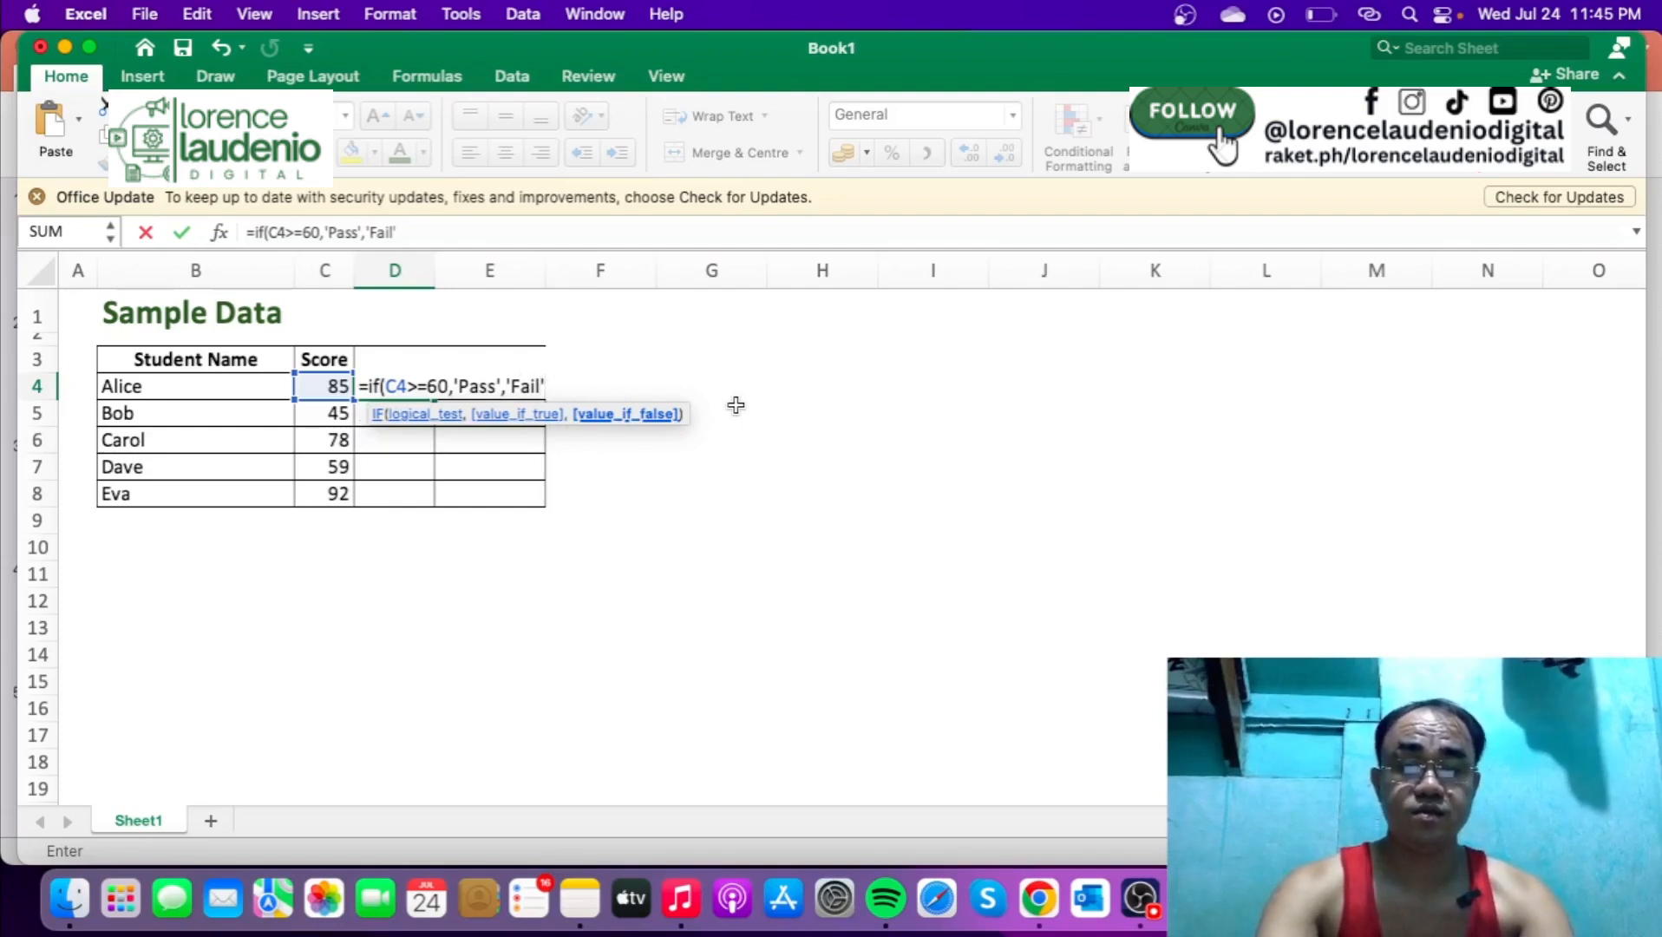
pyautogui.write(')')
pyautogui.press('Return')
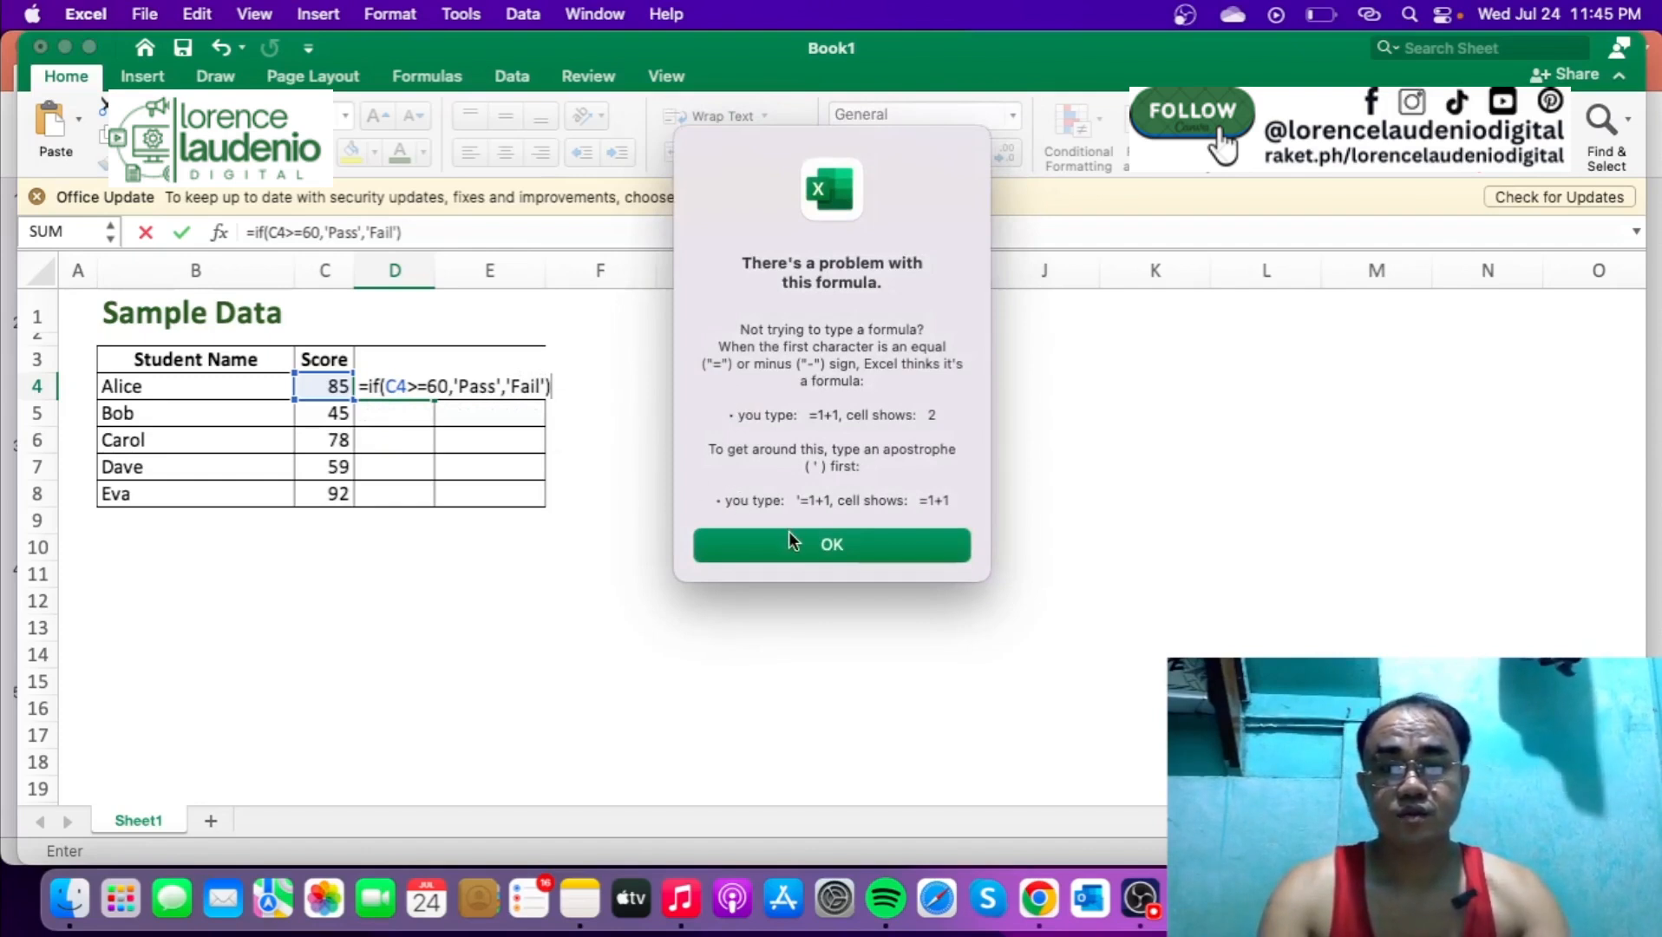
pyautogui.click(788, 538)
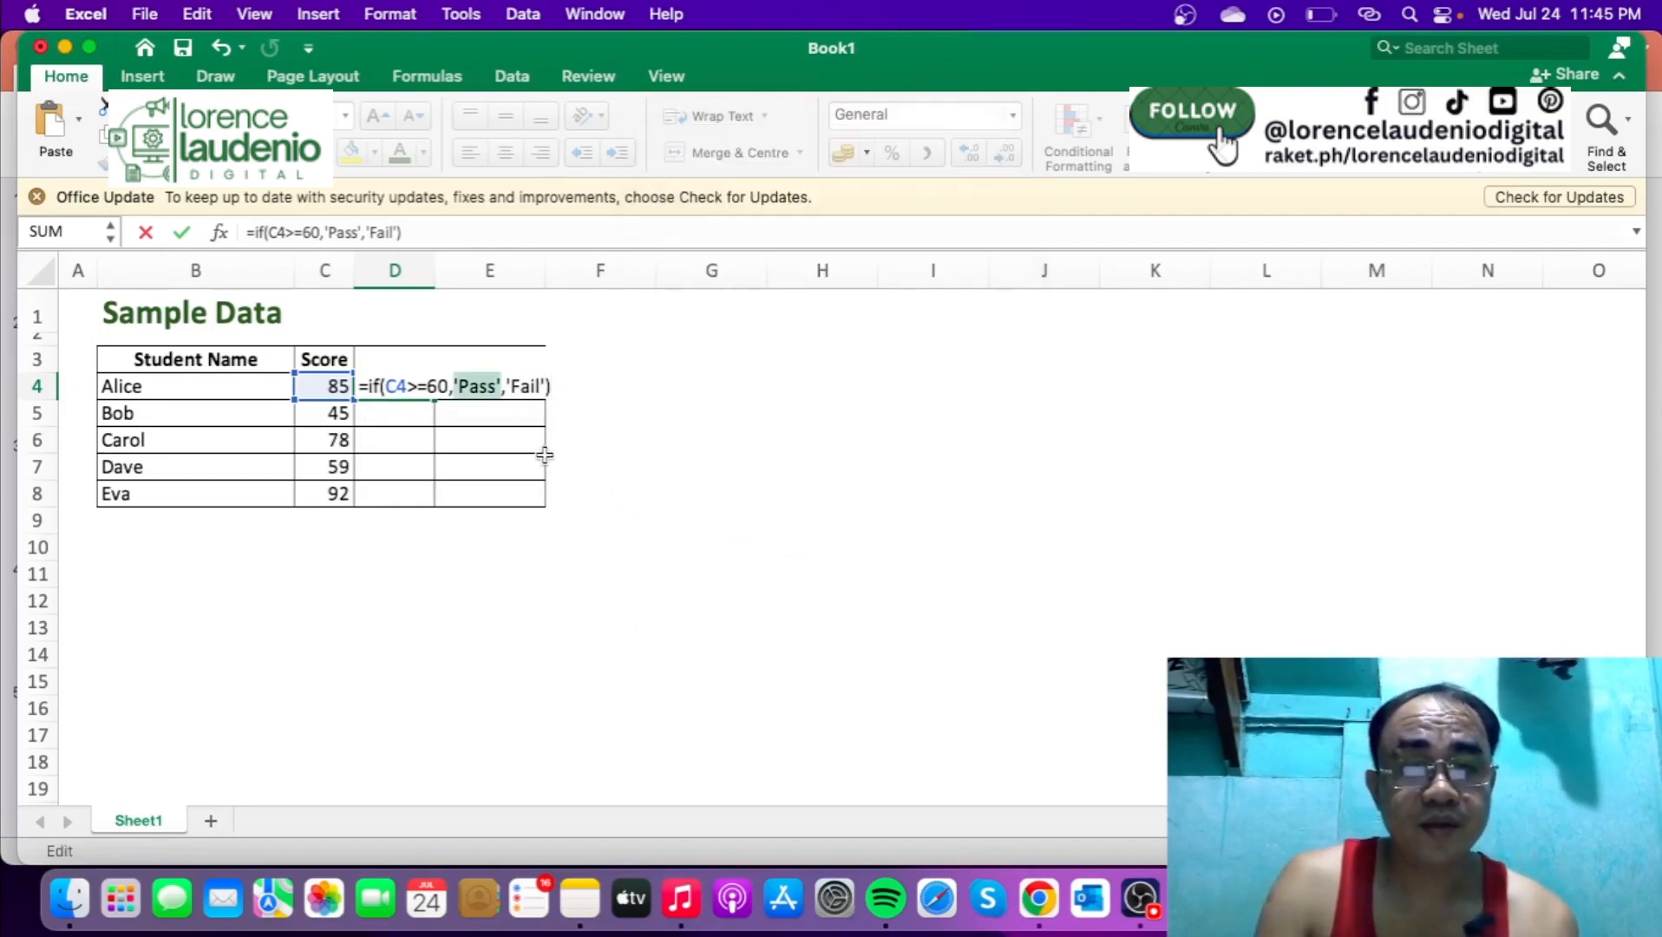
# Replace the single quotes around Pass in the D4 formula with double quotes
pyautogui.click(501, 387)
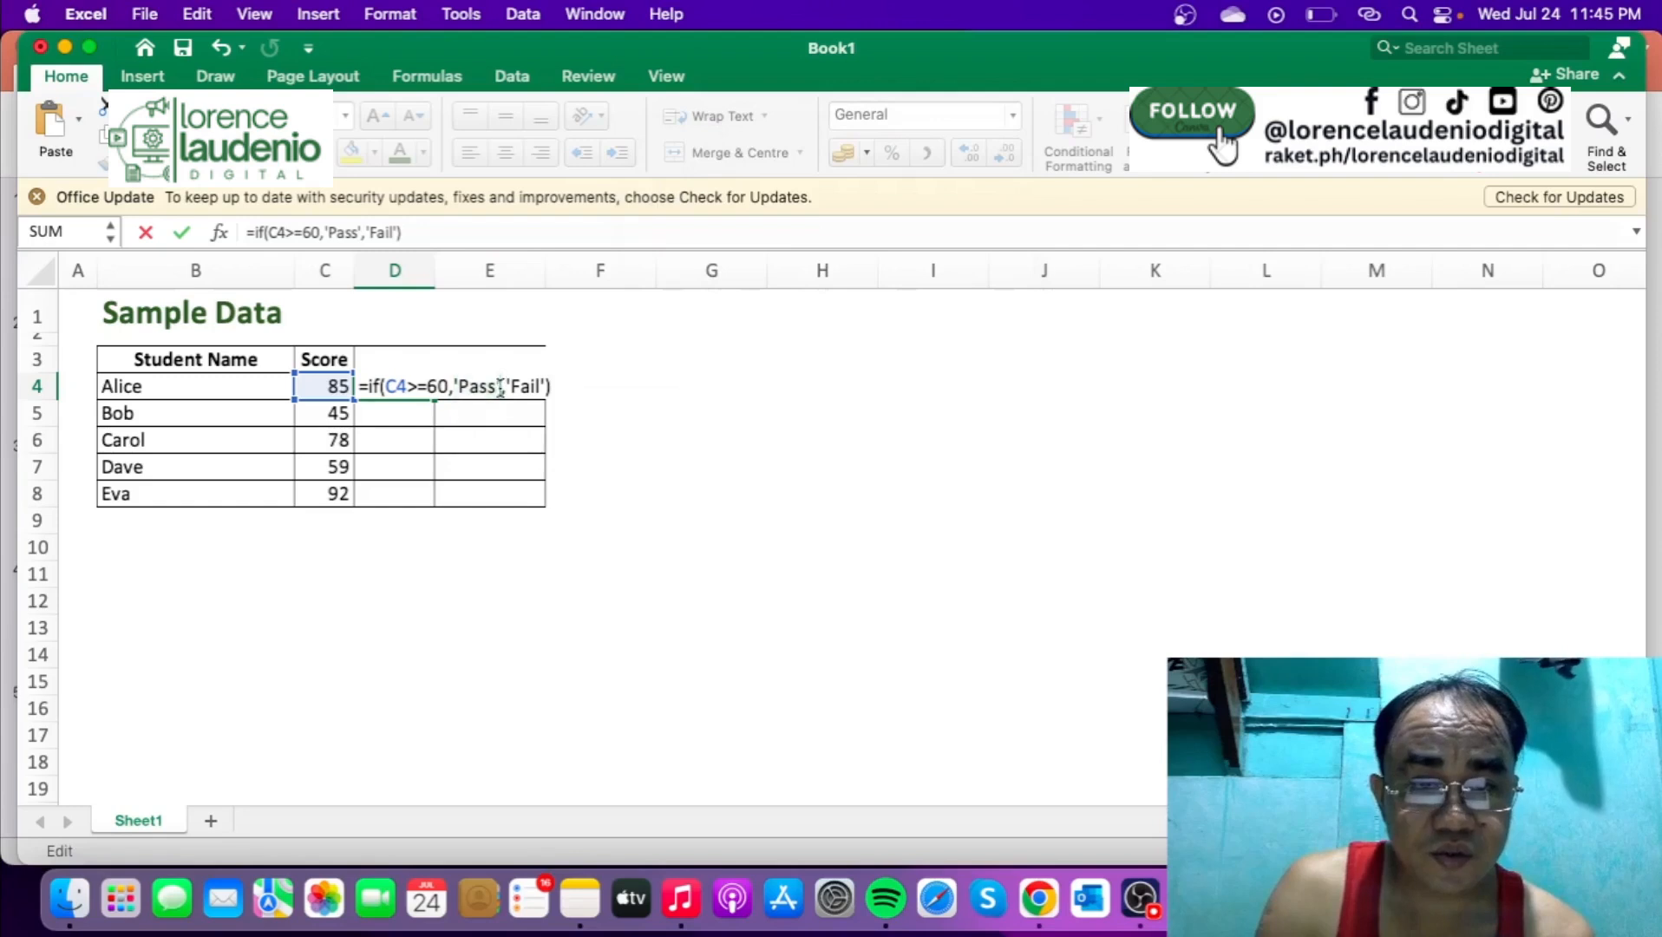
pyautogui.press('BackSpace')
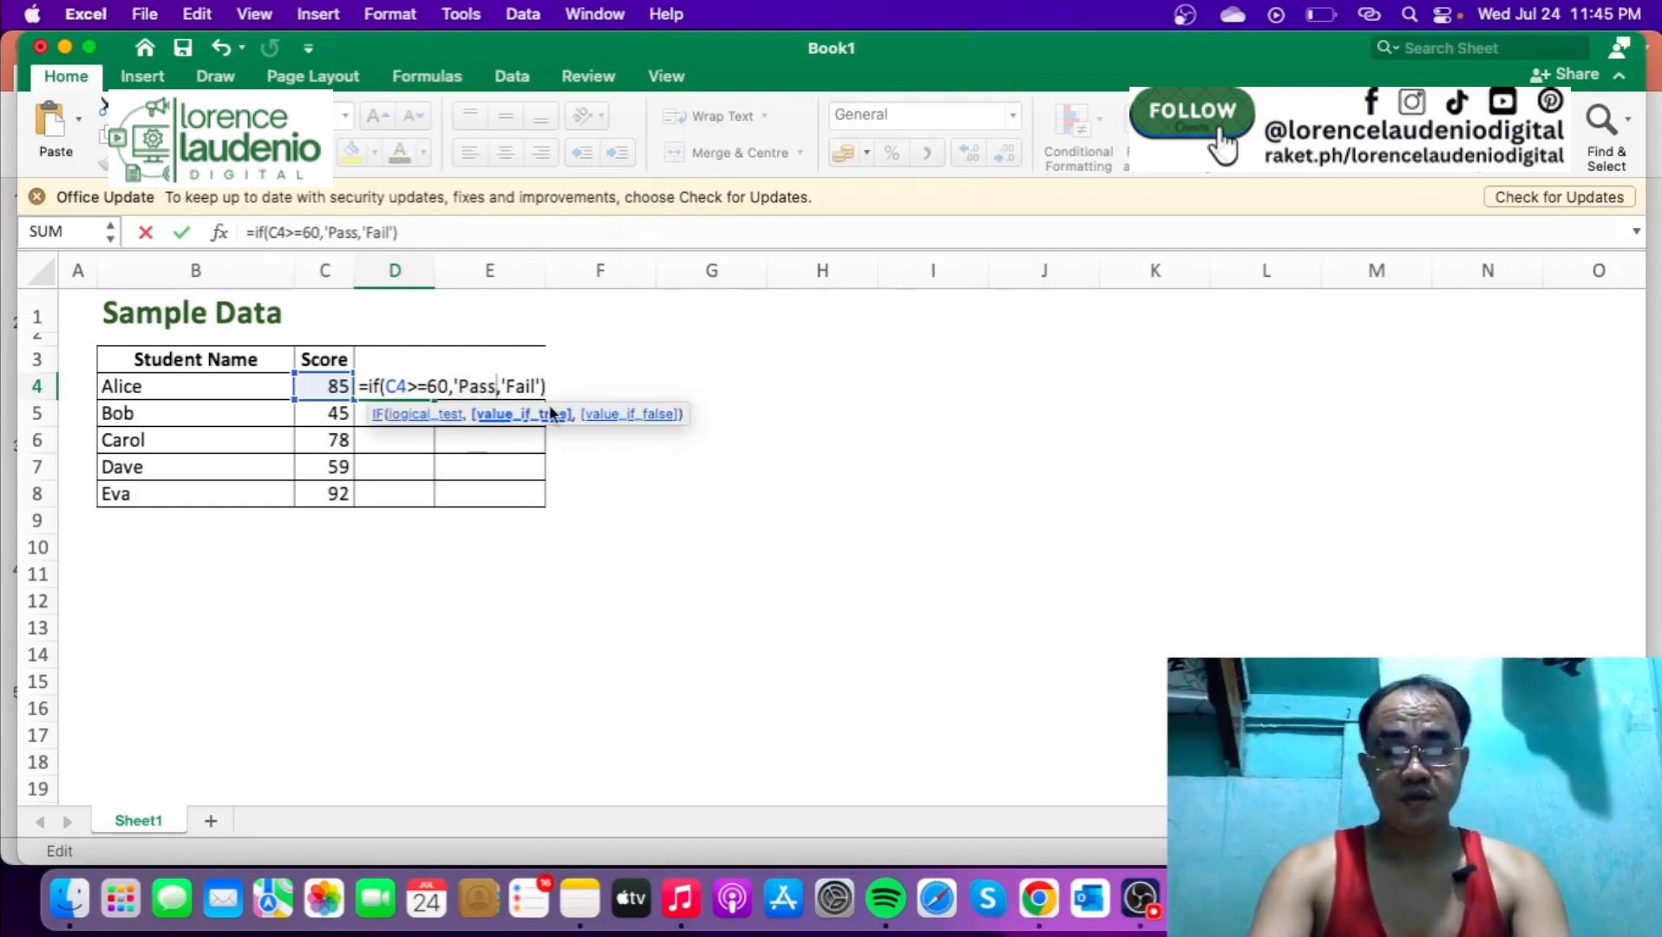
pyautogui.write('\'Pass"')
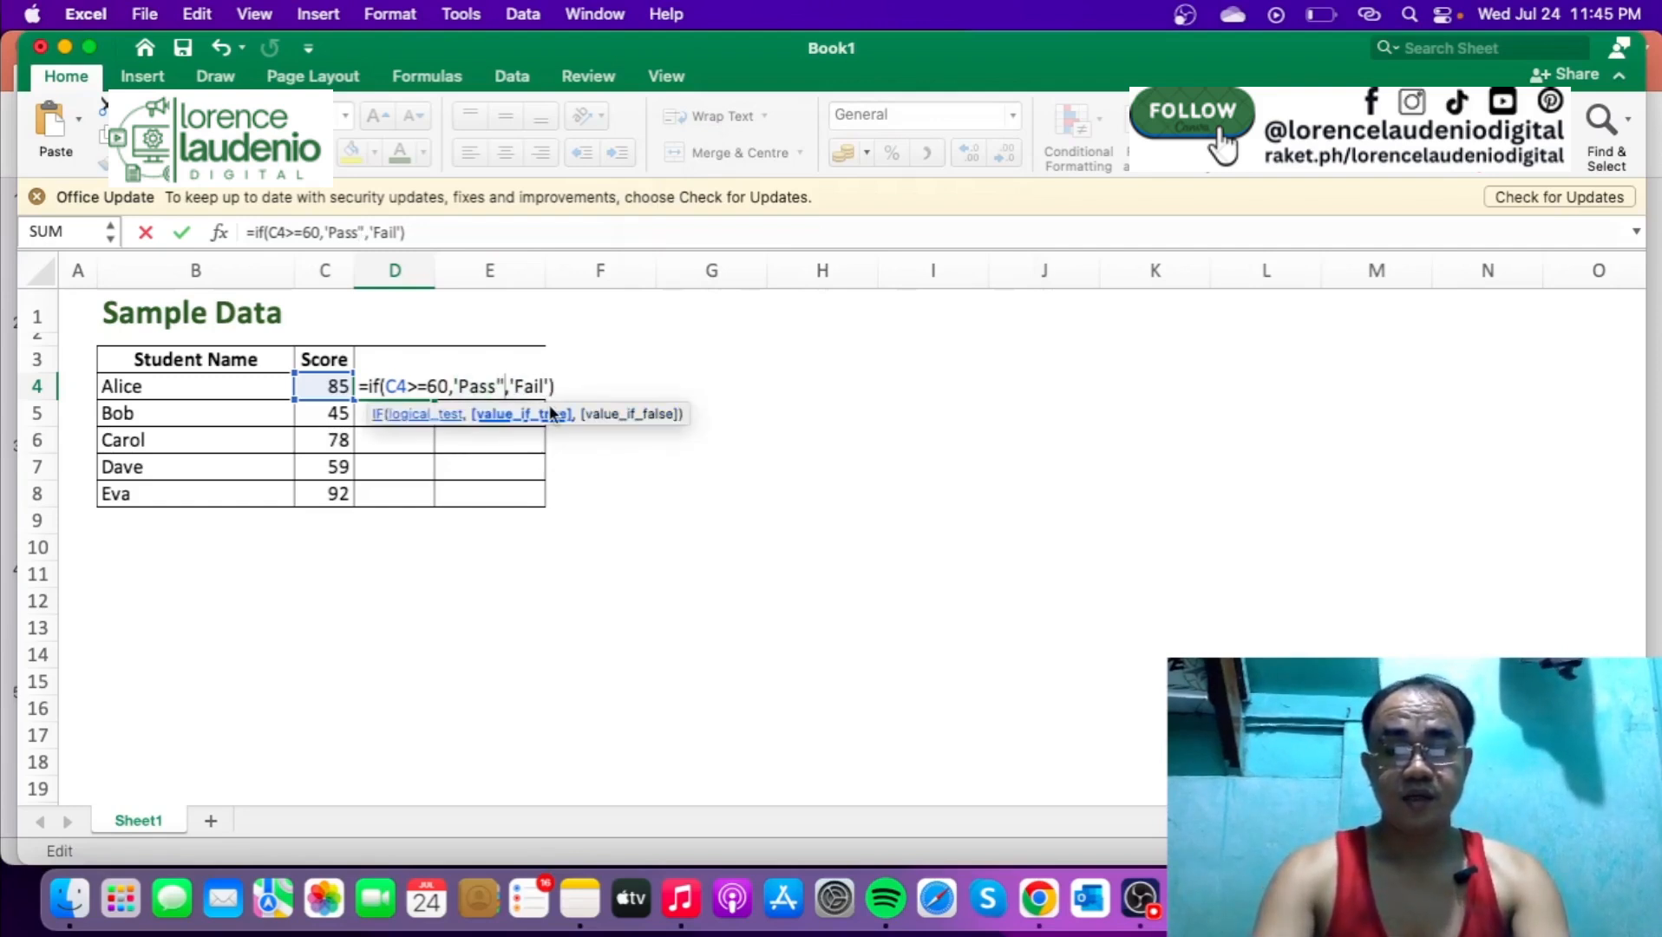
pyautogui.press('Left')
pyautogui.press('Left')
pyautogui.press('Left')
pyautogui.press('Left')
pyautogui.press('Left')
pyautogui.press('BackSpace')
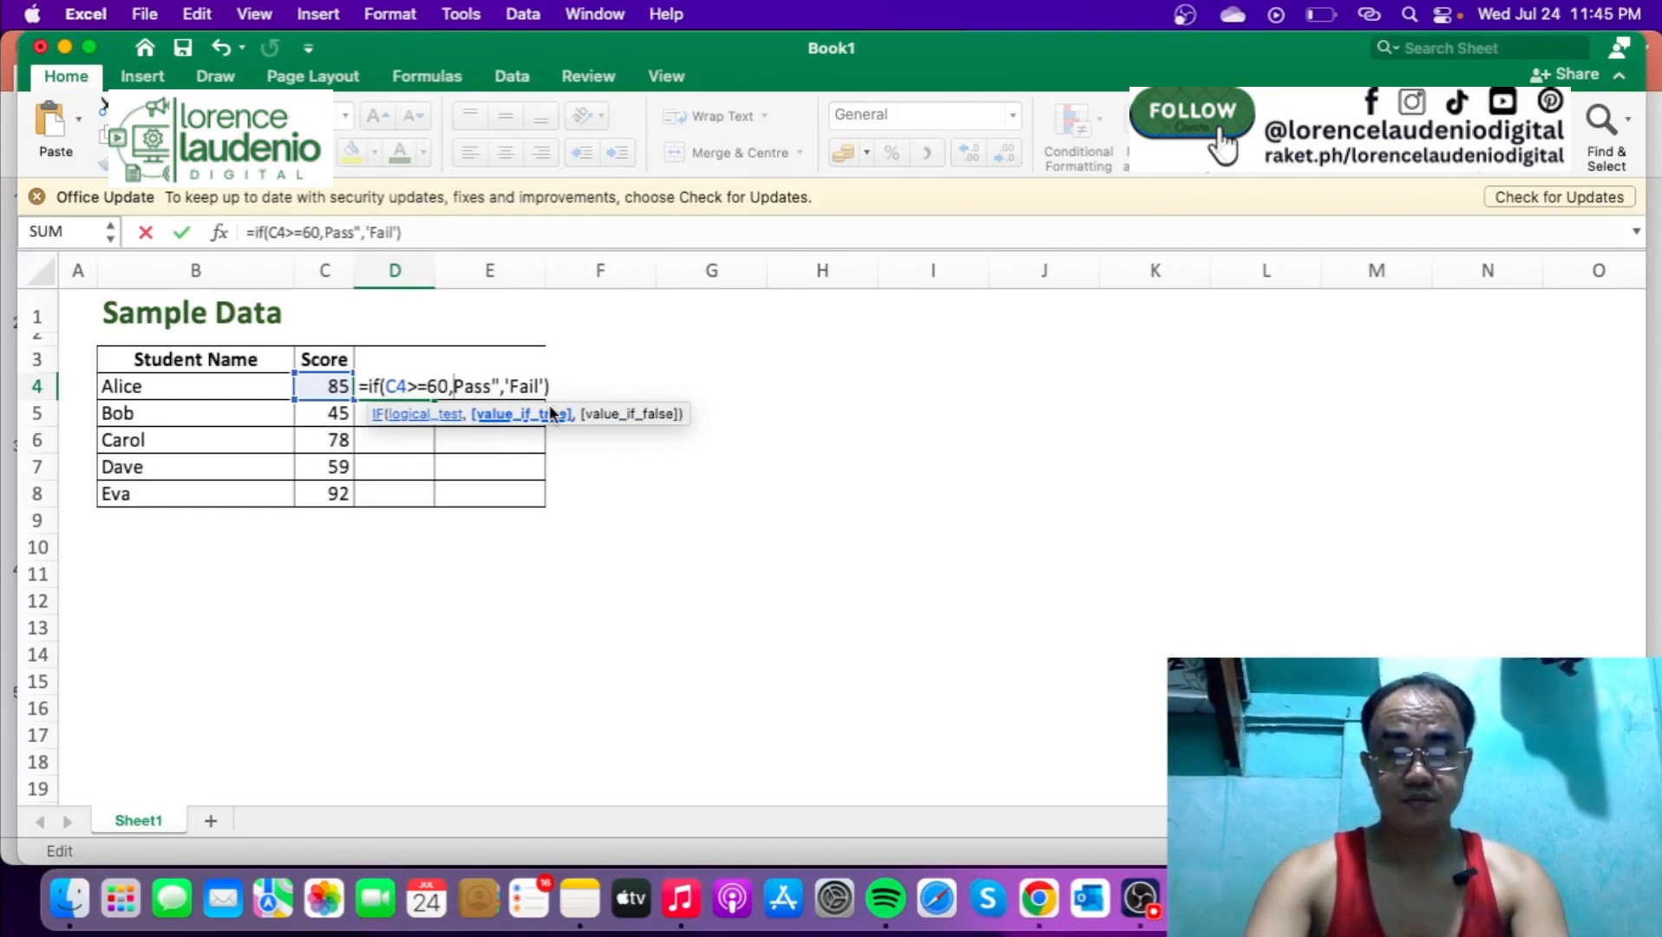
pyautogui.write('"')
# Replace the single quotes around Fail with double quotes and commit the formula =IF(C4>=60,"Pass","Fail") in D4
pyautogui.press('Right')
pyautogui.press('Right')
pyautogui.press('Right')
pyautogui.press('Right')
pyautogui.press('Right')
pyautogui.press('Right')
pyautogui.press('Right')
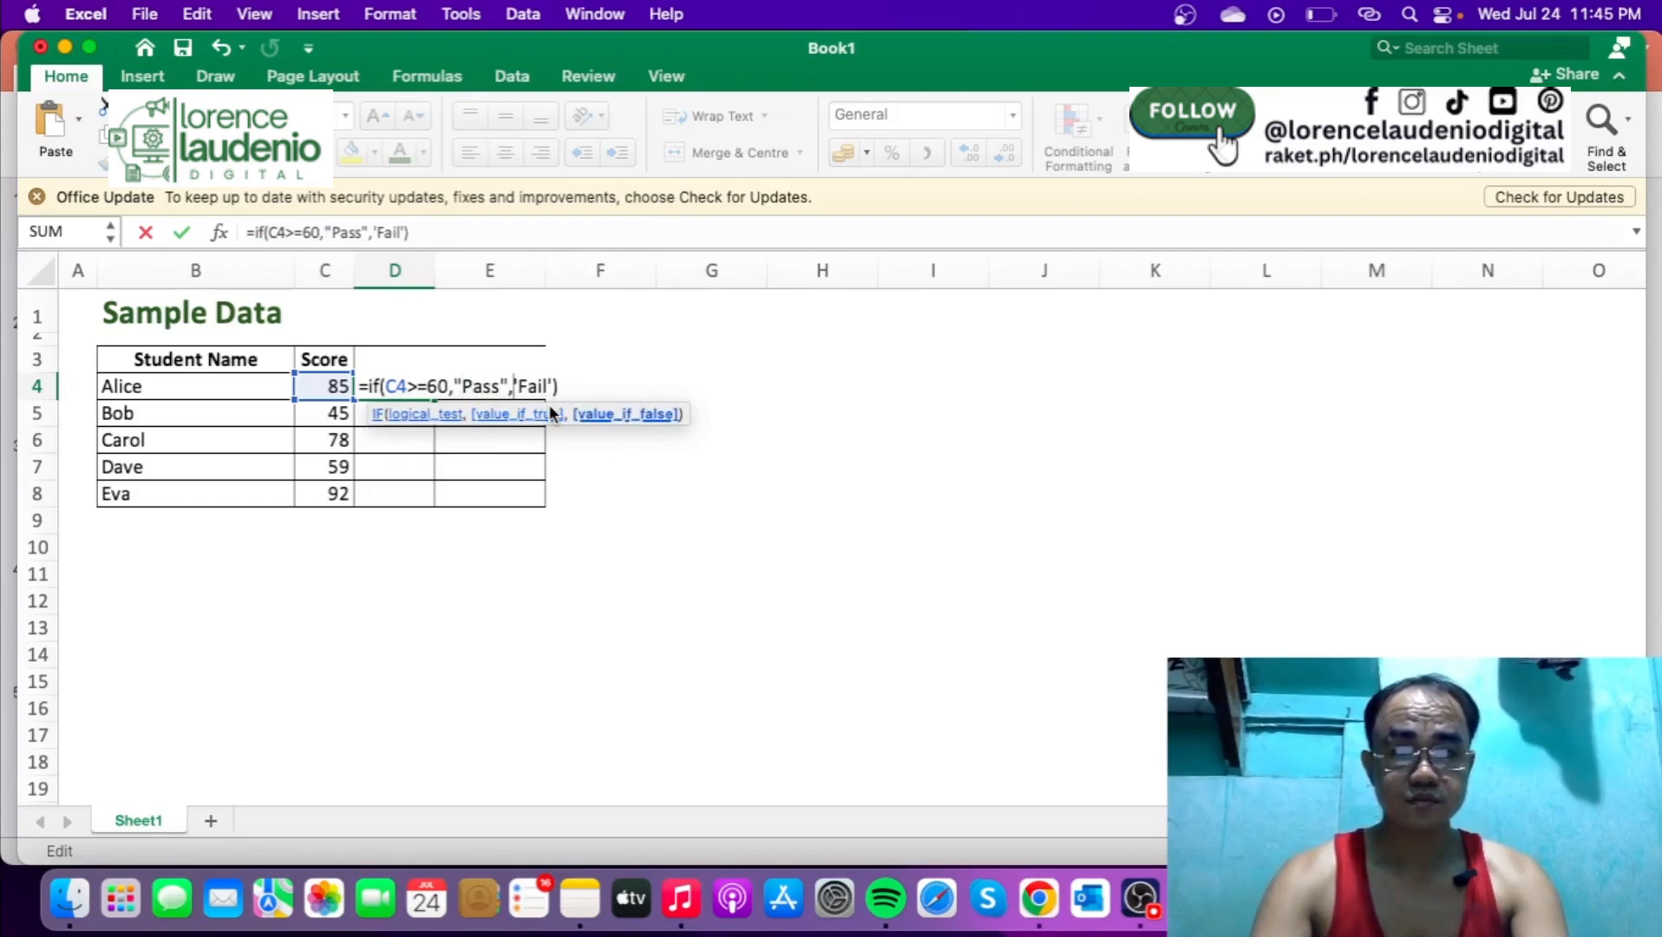
pyautogui.press('BackSpace')
pyautogui.write('"')
pyautogui.press('Right')
pyautogui.press('Right')
pyautogui.press('Right')
pyautogui.press('Right')
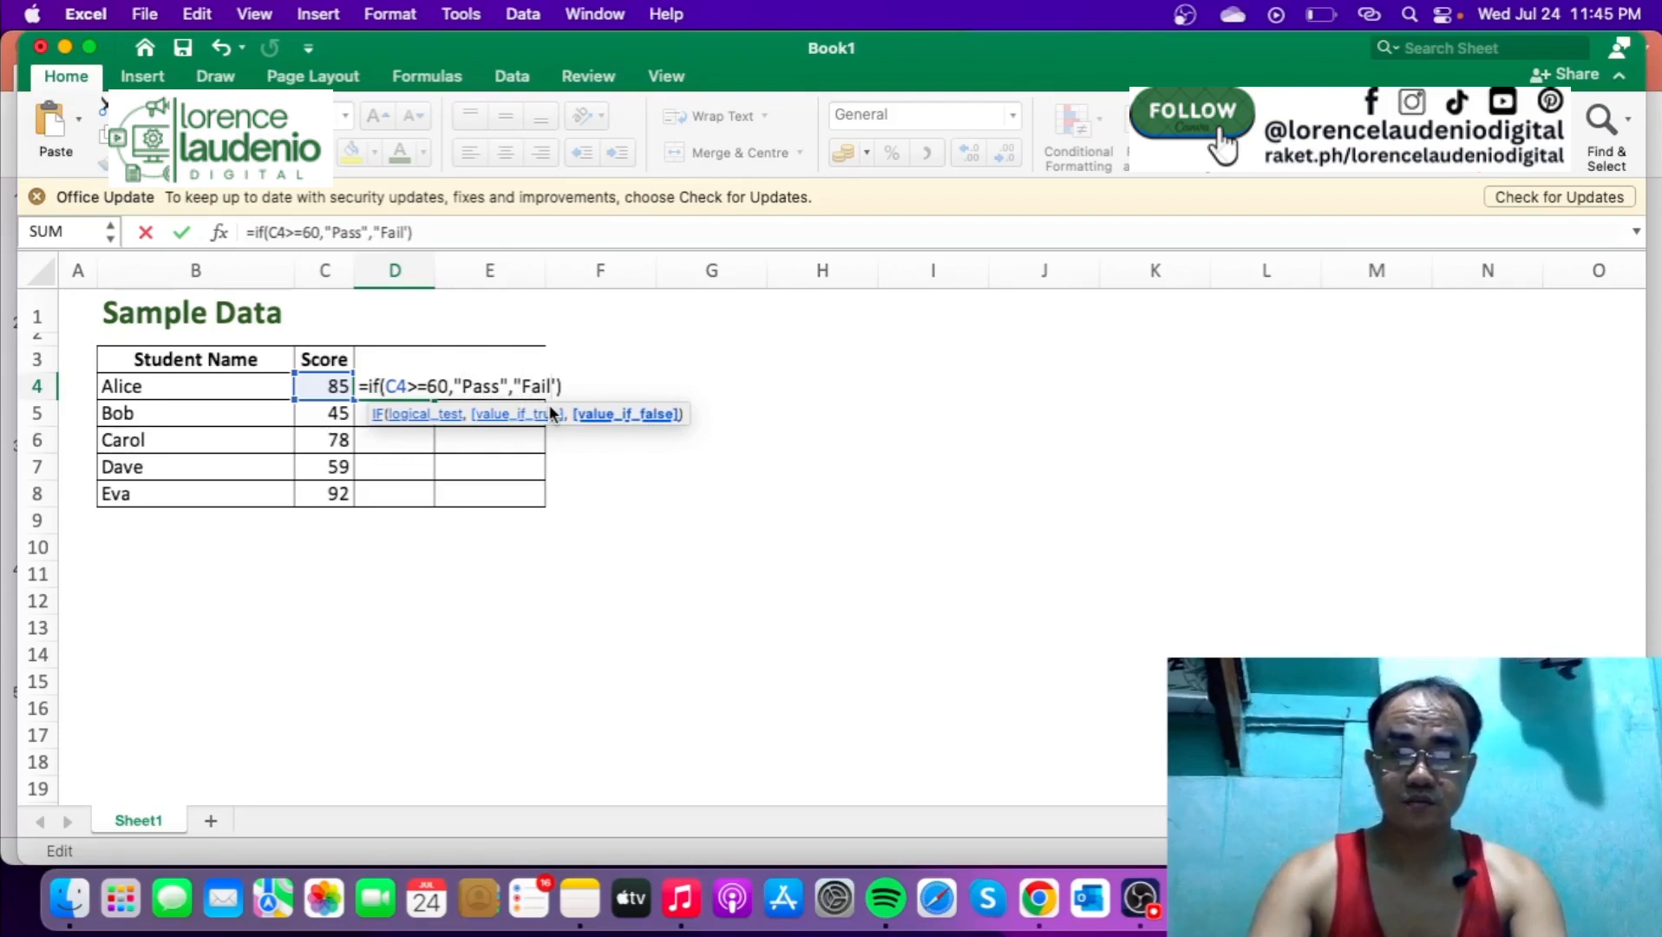
pyautogui.press('Right')
pyautogui.press('BackSpace')
pyautogui.write('"')
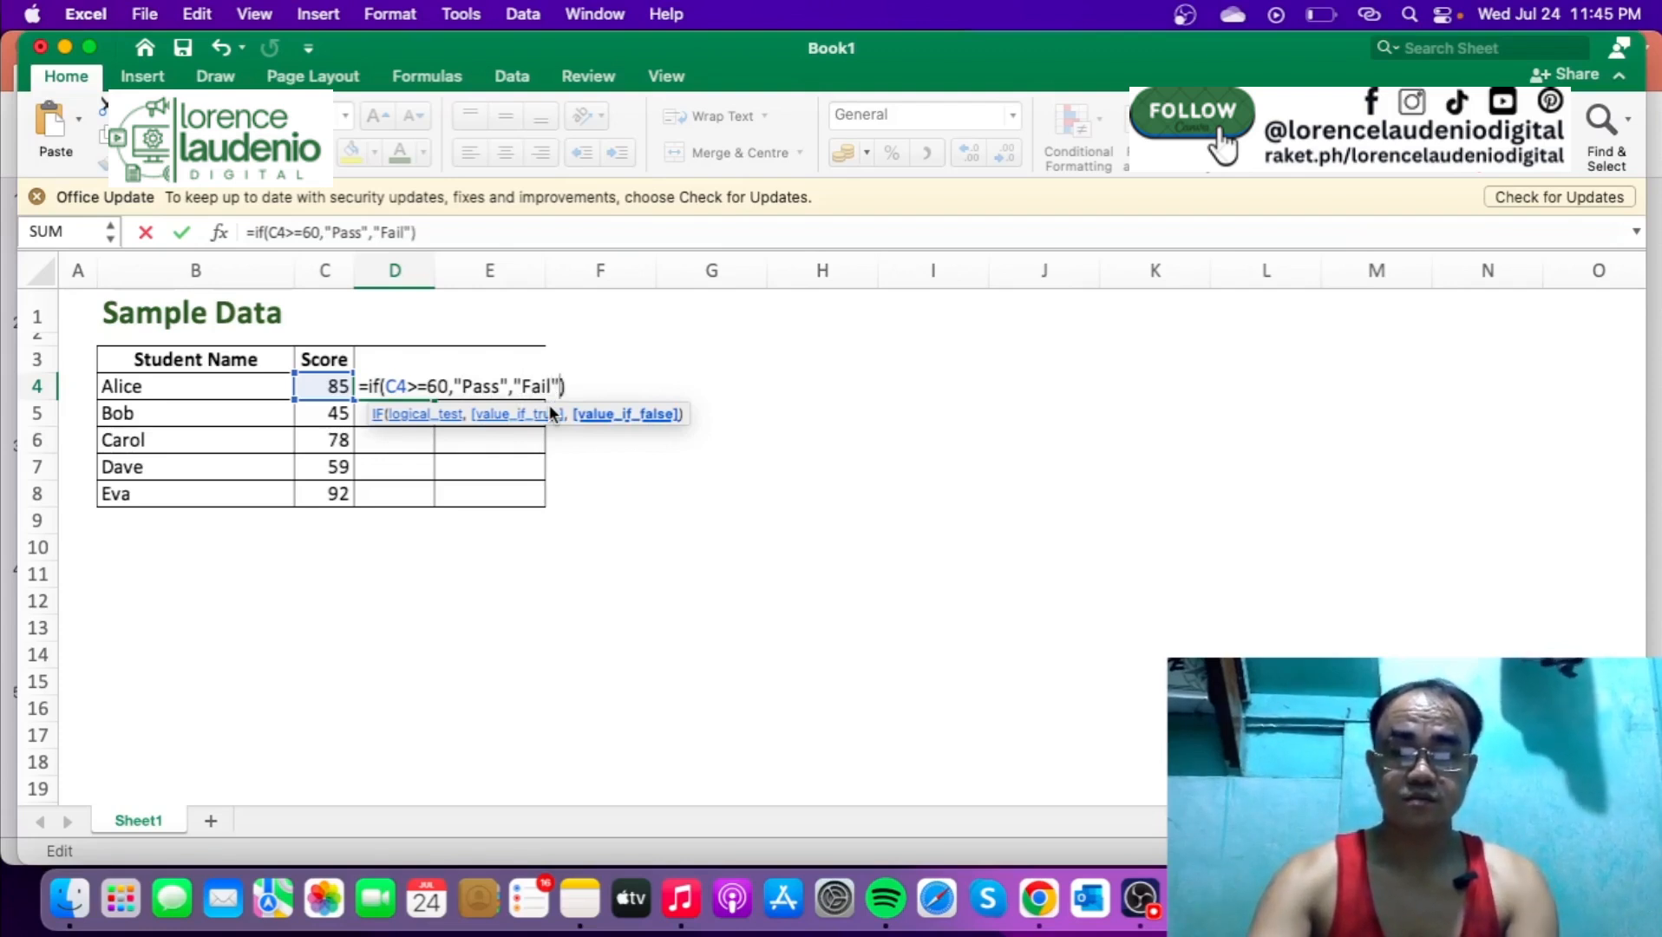
pyautogui.press('Return')
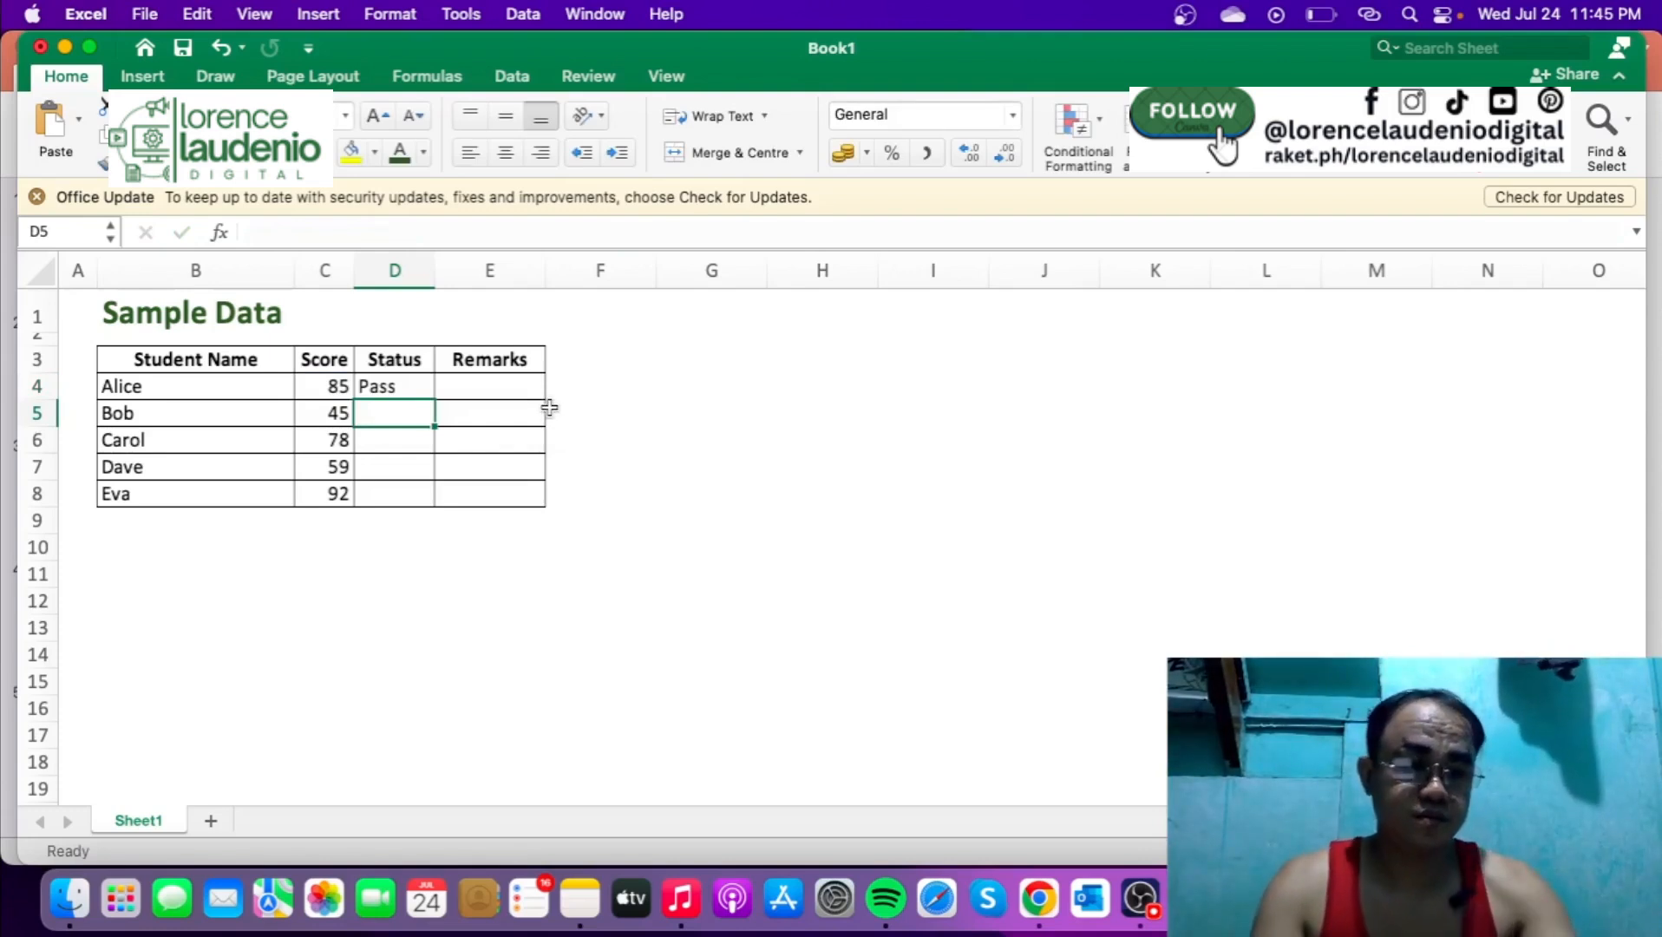
# Fill the Status formula from D4 down through D8 for the remaining students
pyautogui.click(407, 386)
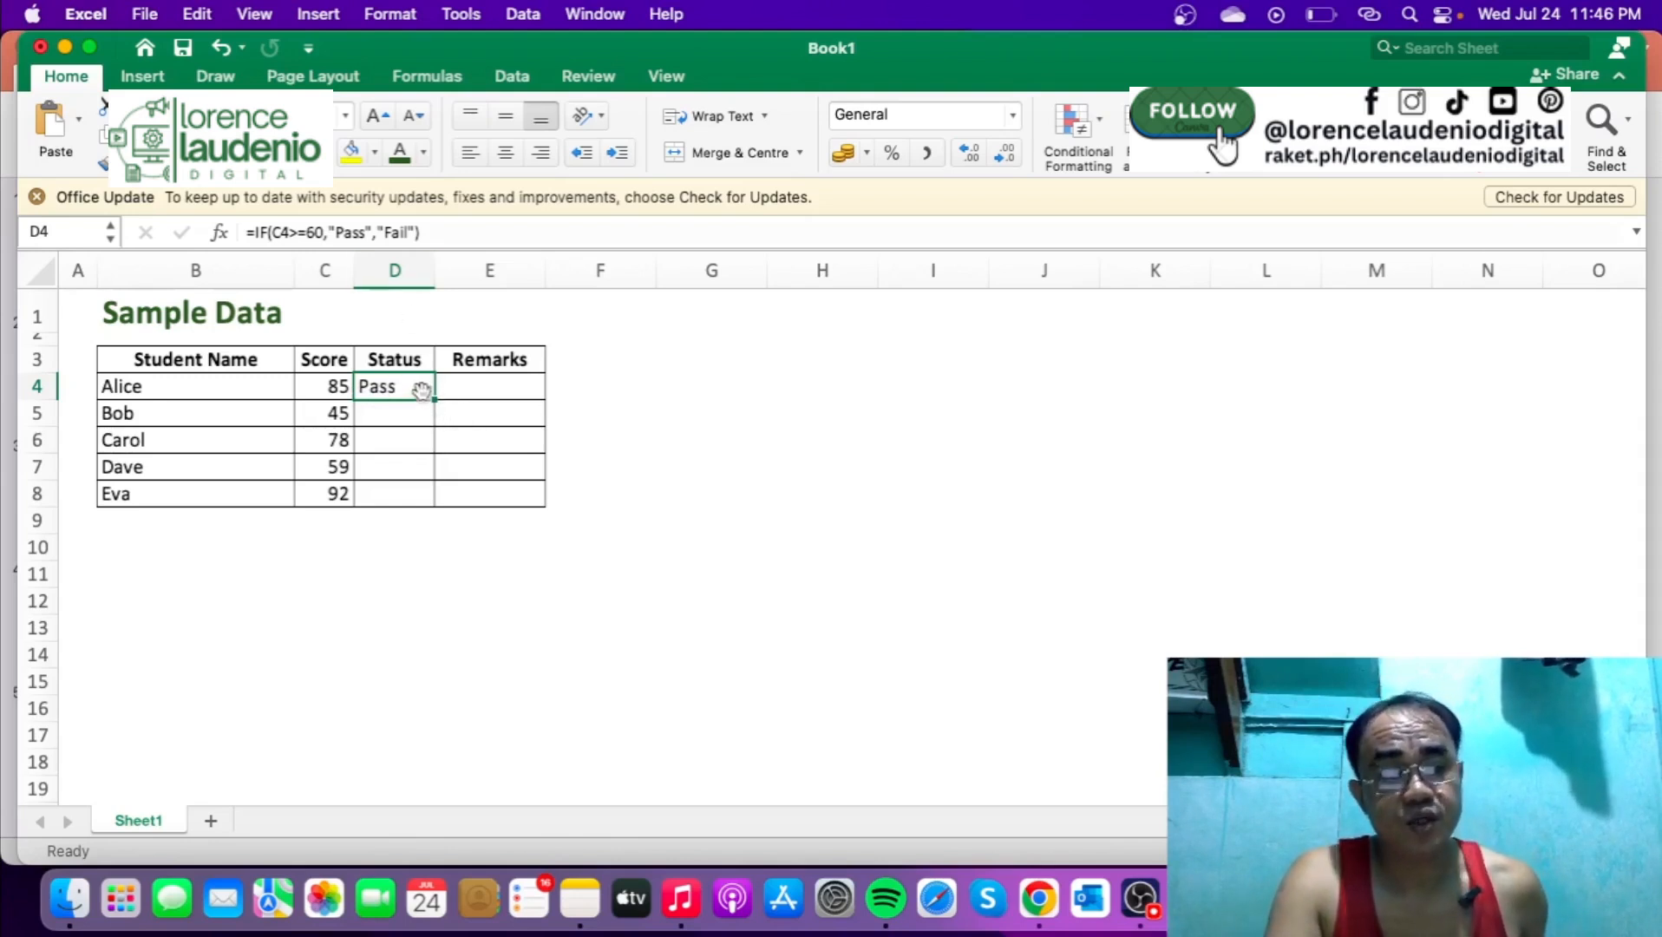
pyautogui.moveTo(432, 400); pyautogui.dragTo(434, 496)
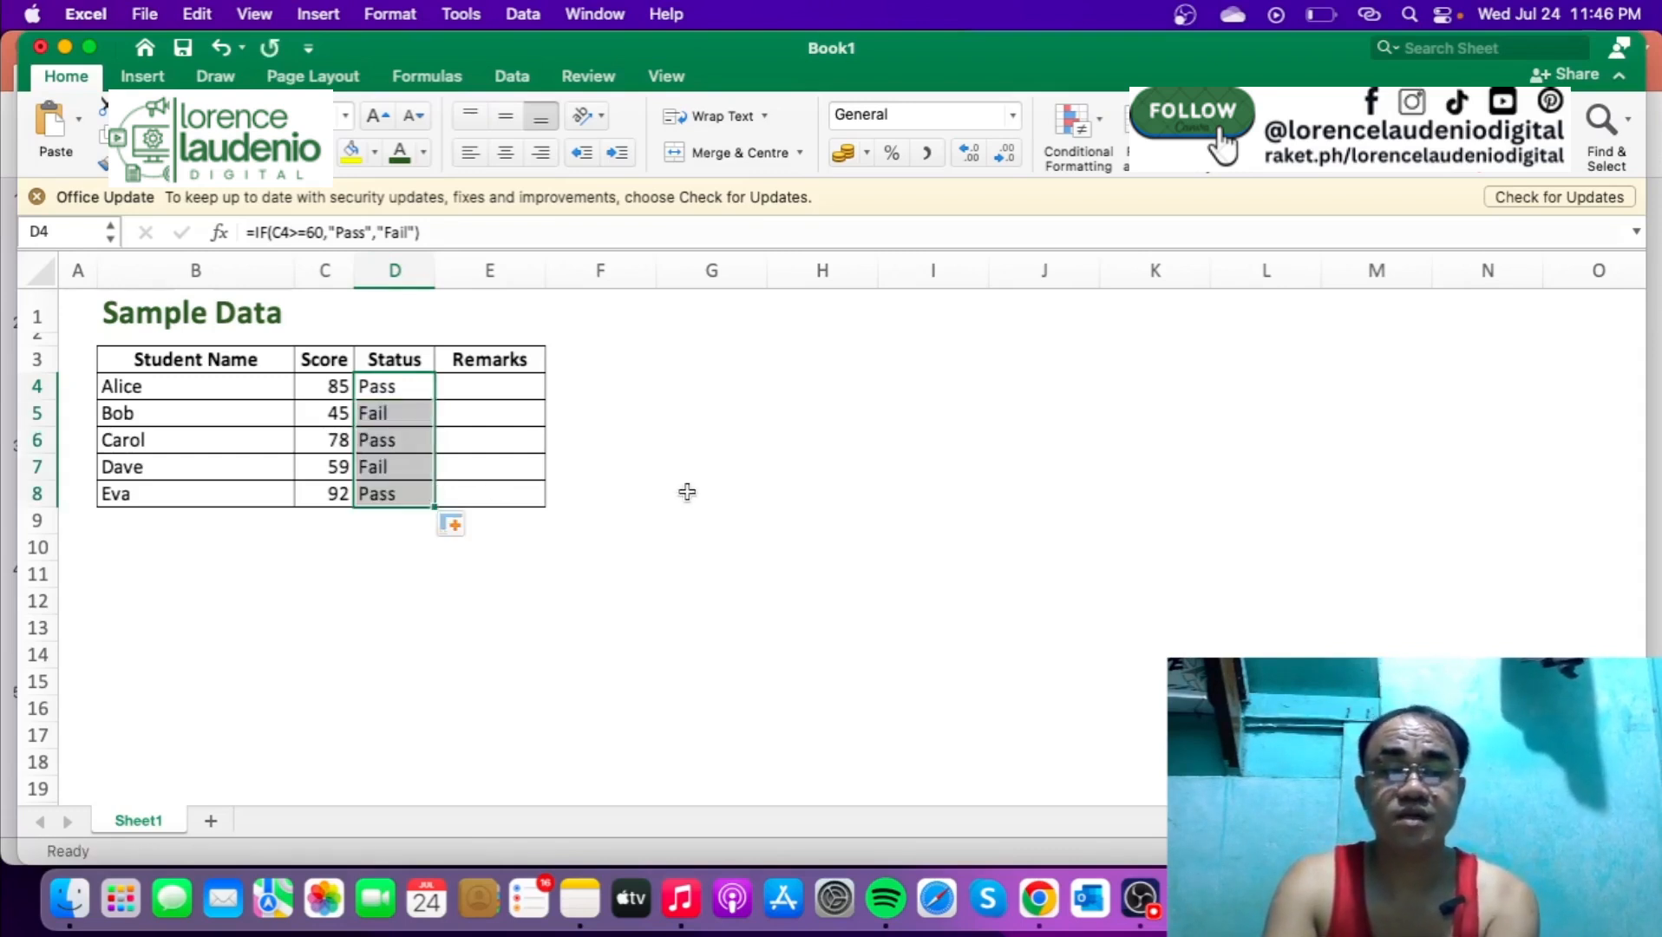
pyautogui.click(625, 487)
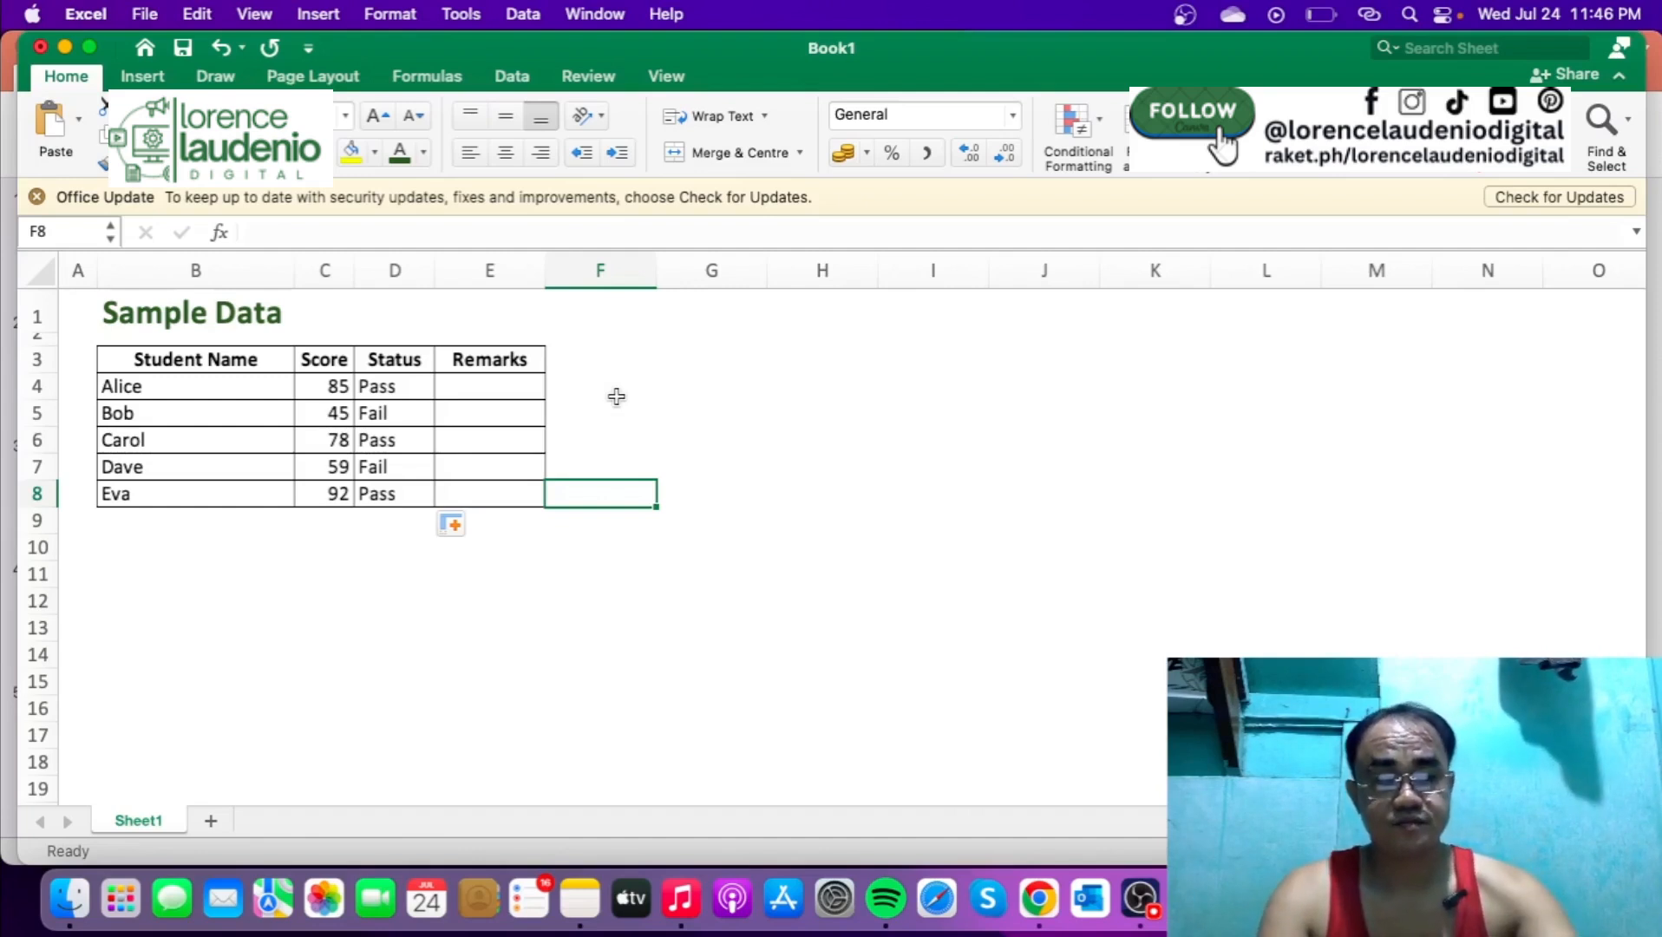
# Start a formula in E4 with an IF that returns "Excellent" when the score in C4 is >=85
pyautogui.click(499, 388)
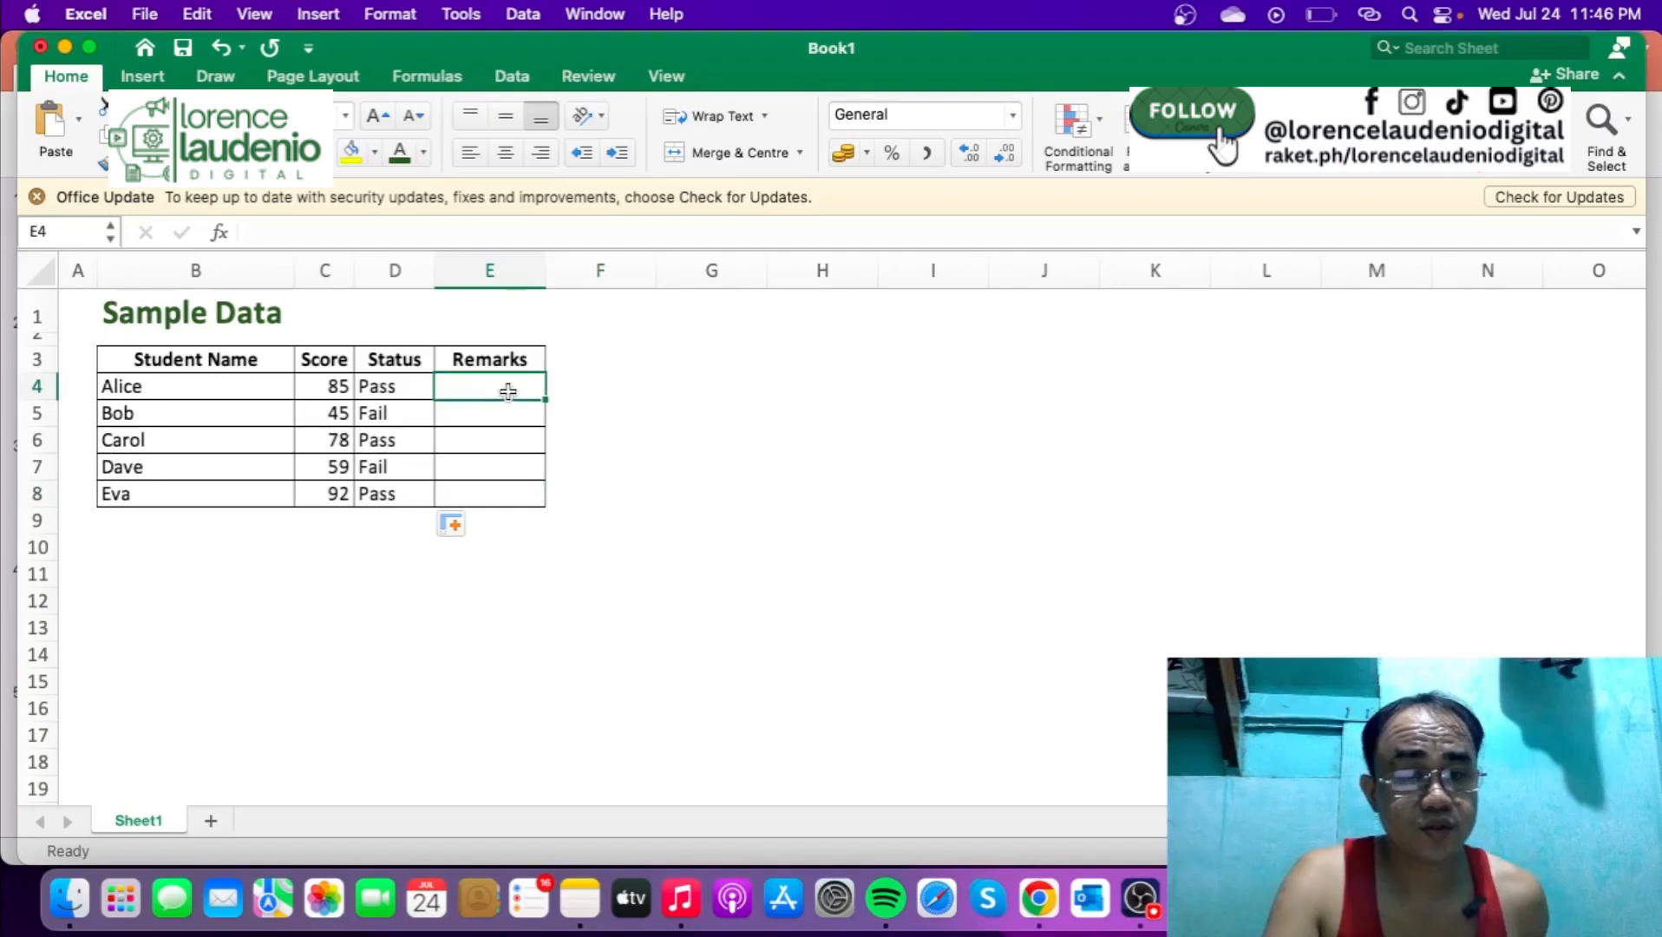
pyautogui.click(574, 232)
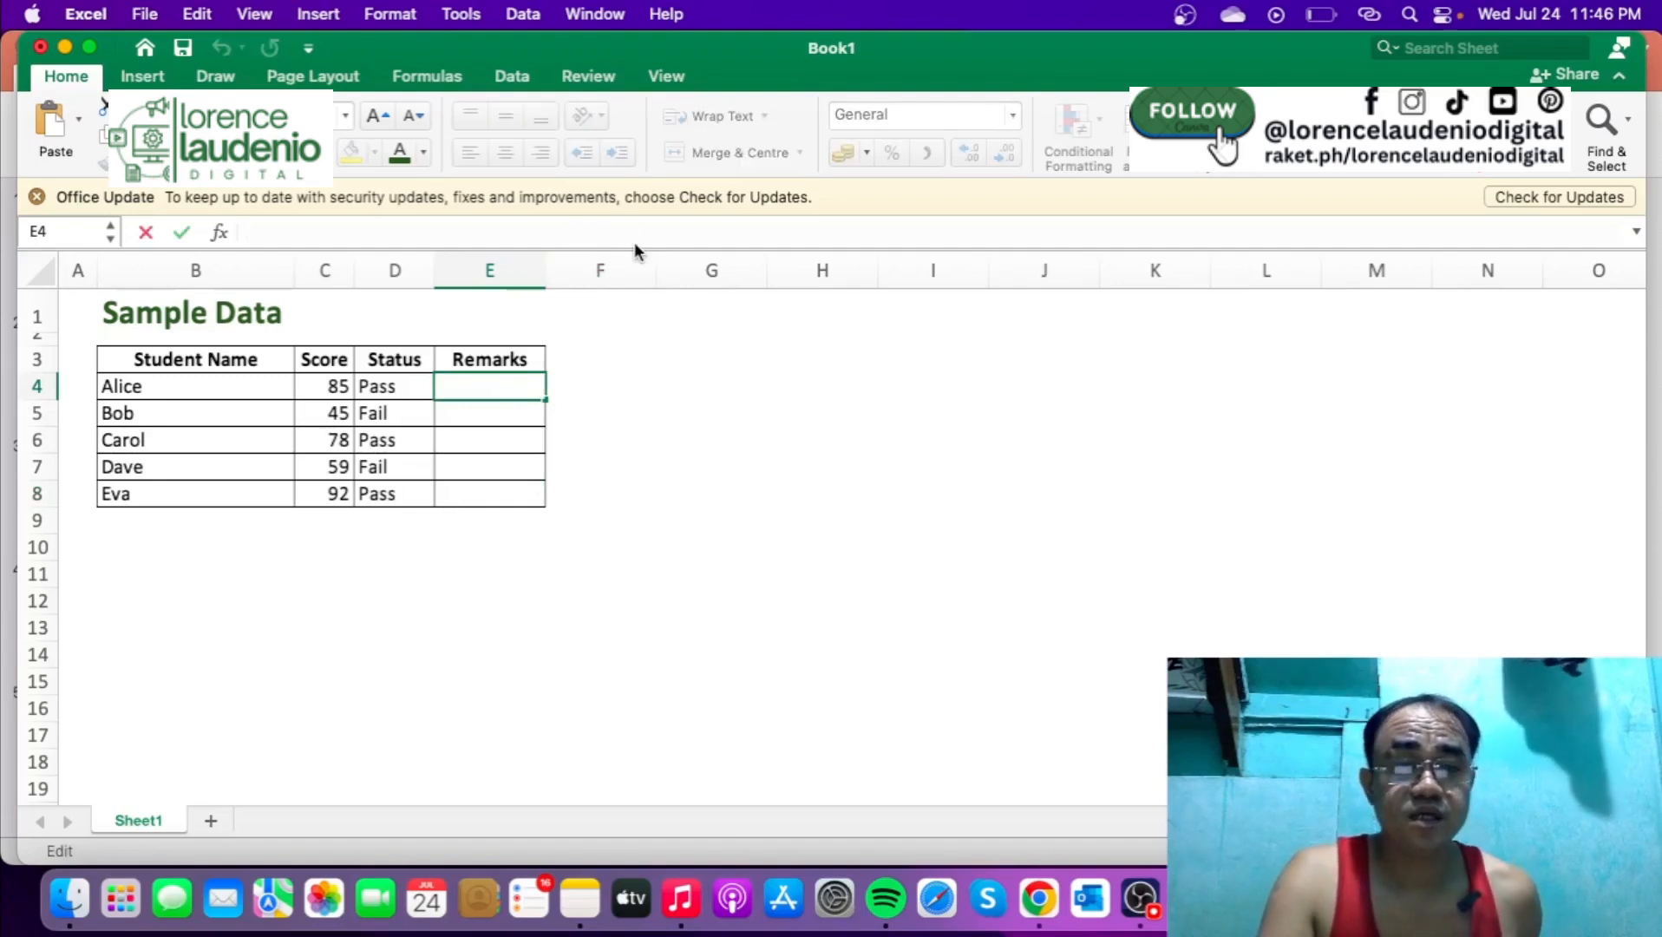
pyautogui.write('=')
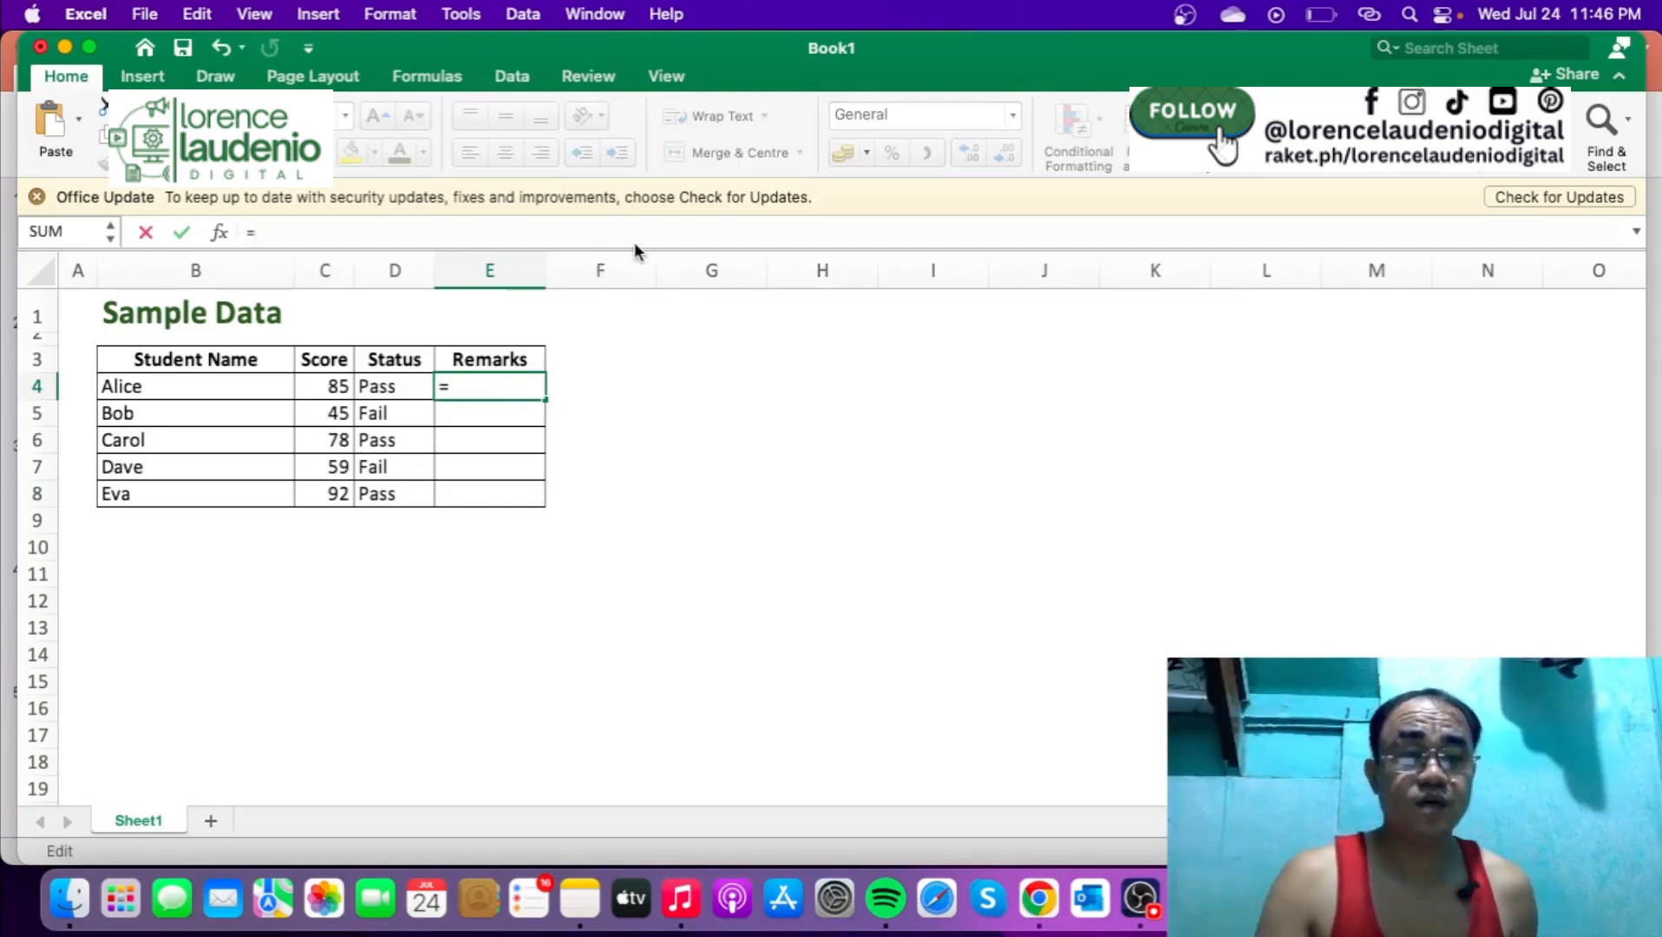
pyautogui.write('if(')
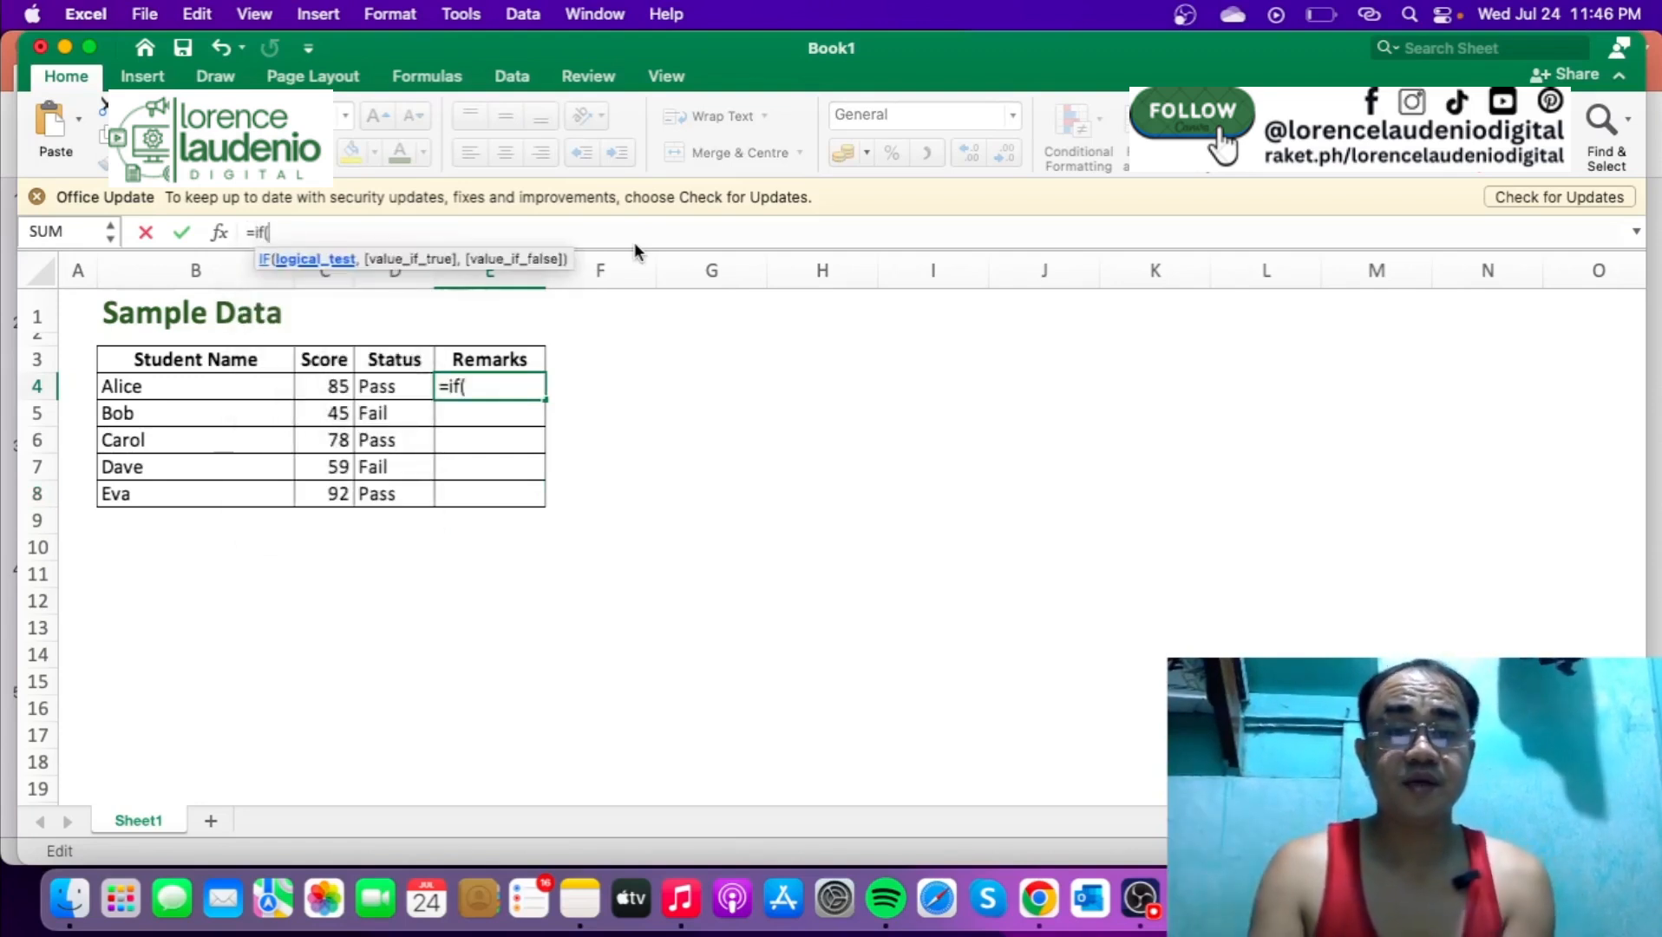
pyautogui.click(322, 387)
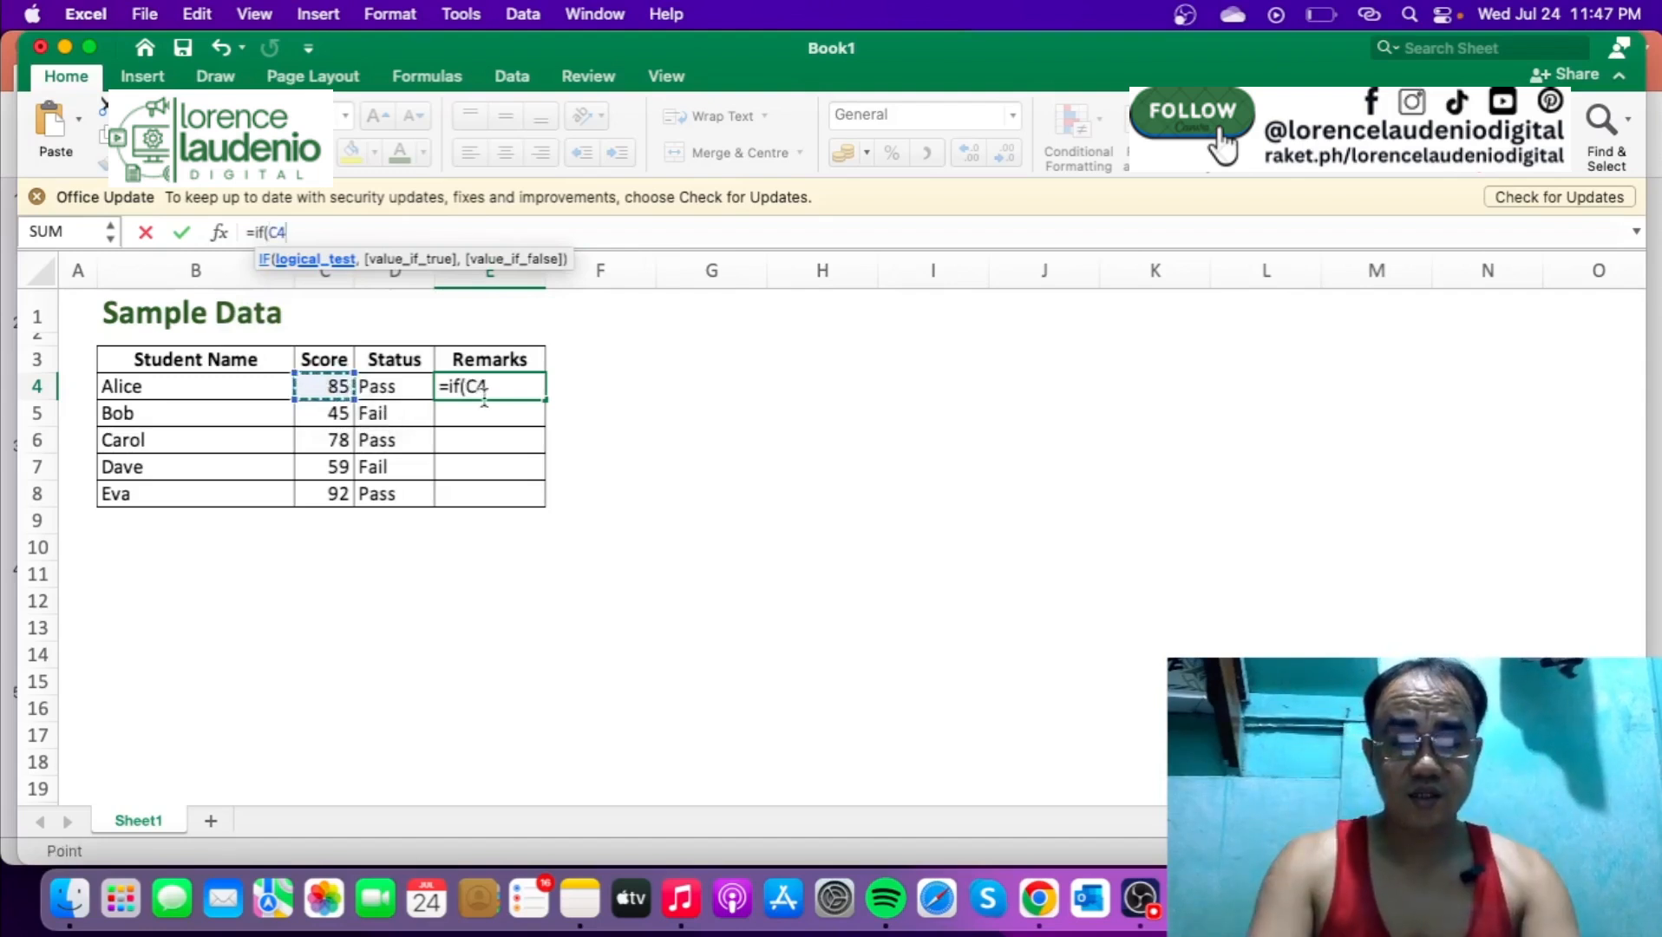
pyautogui.write('>=')
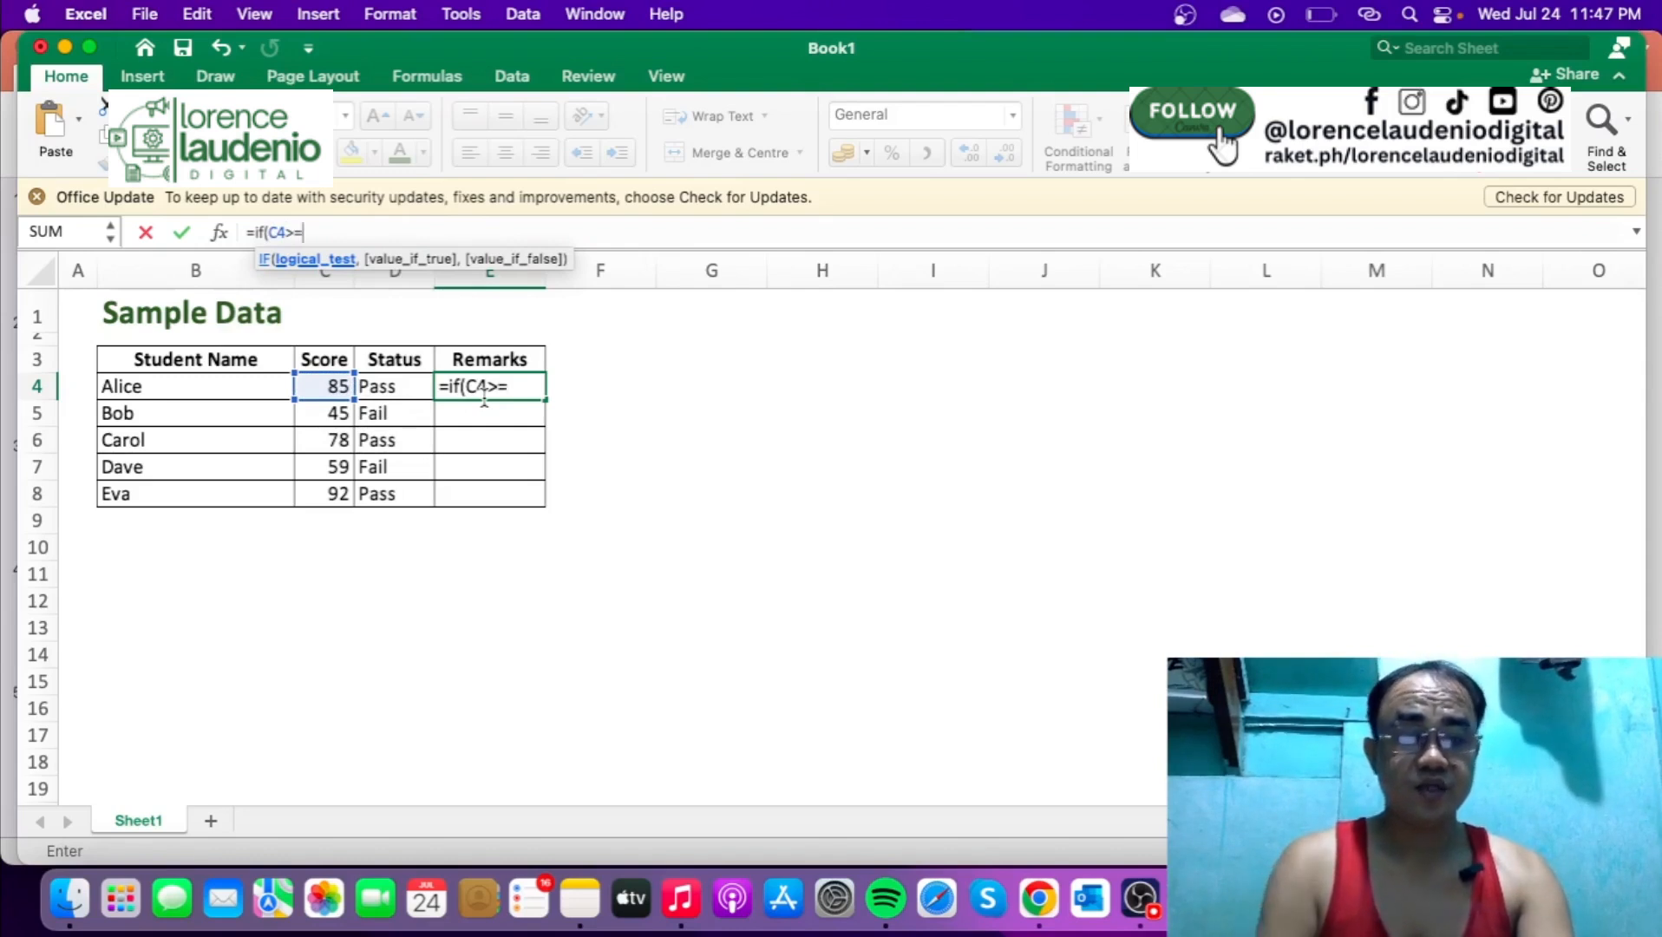
pyautogui.write('85')
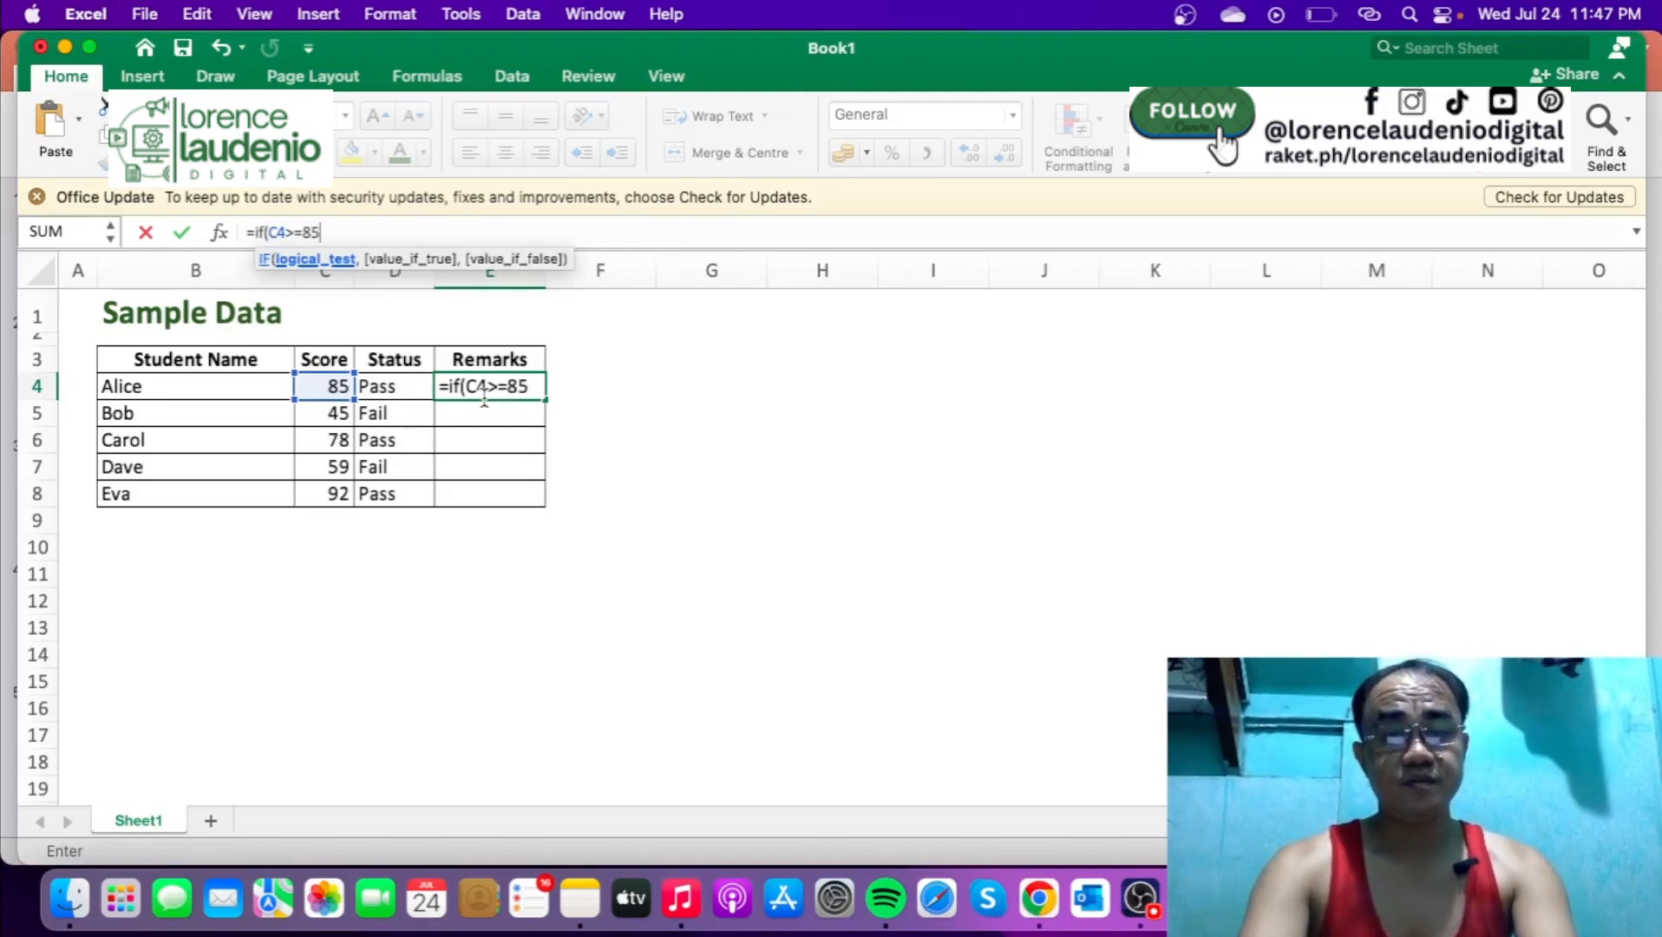
pyautogui.write(',')
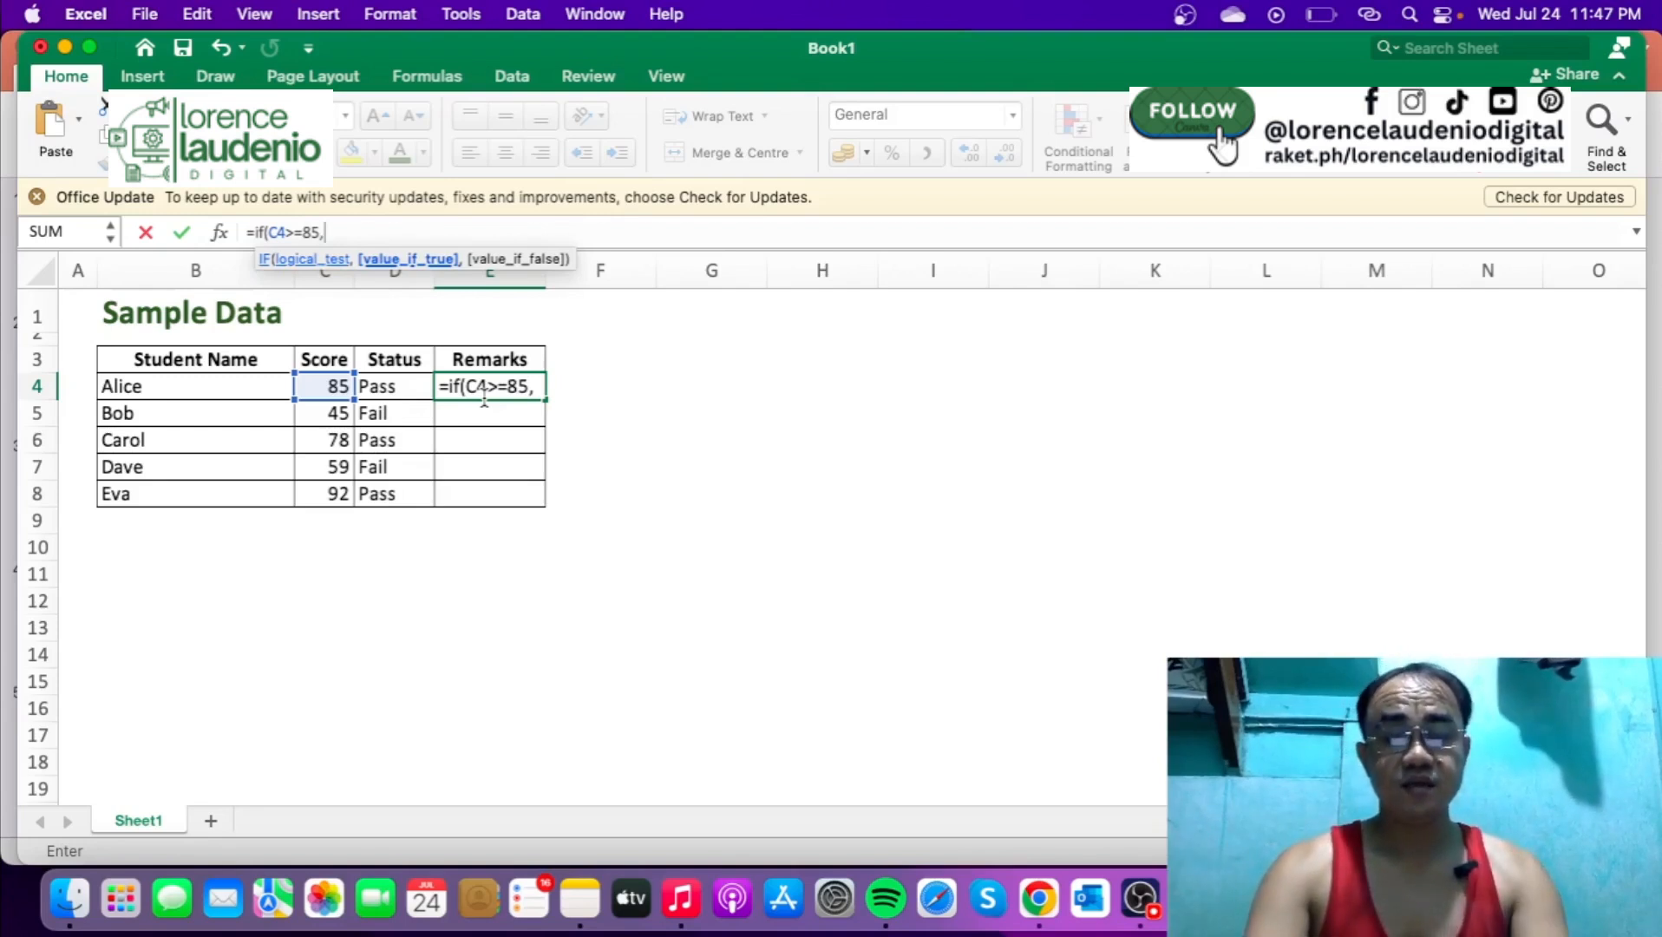
pyautogui.write('"Exc')
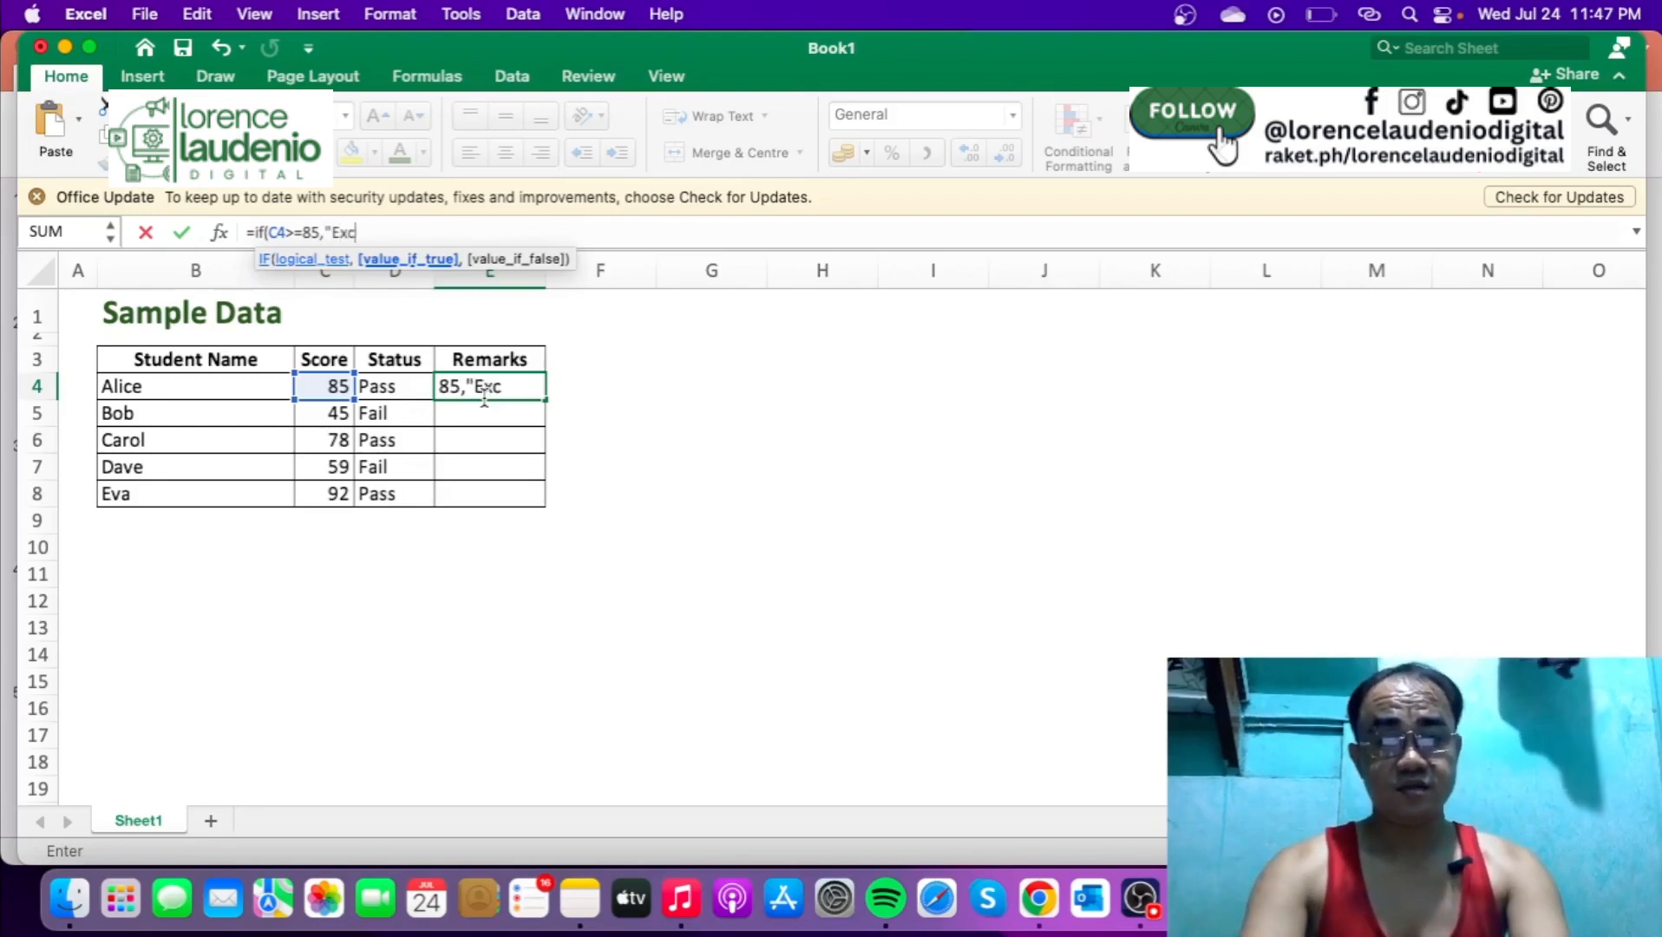
pyautogui.write('ellent')
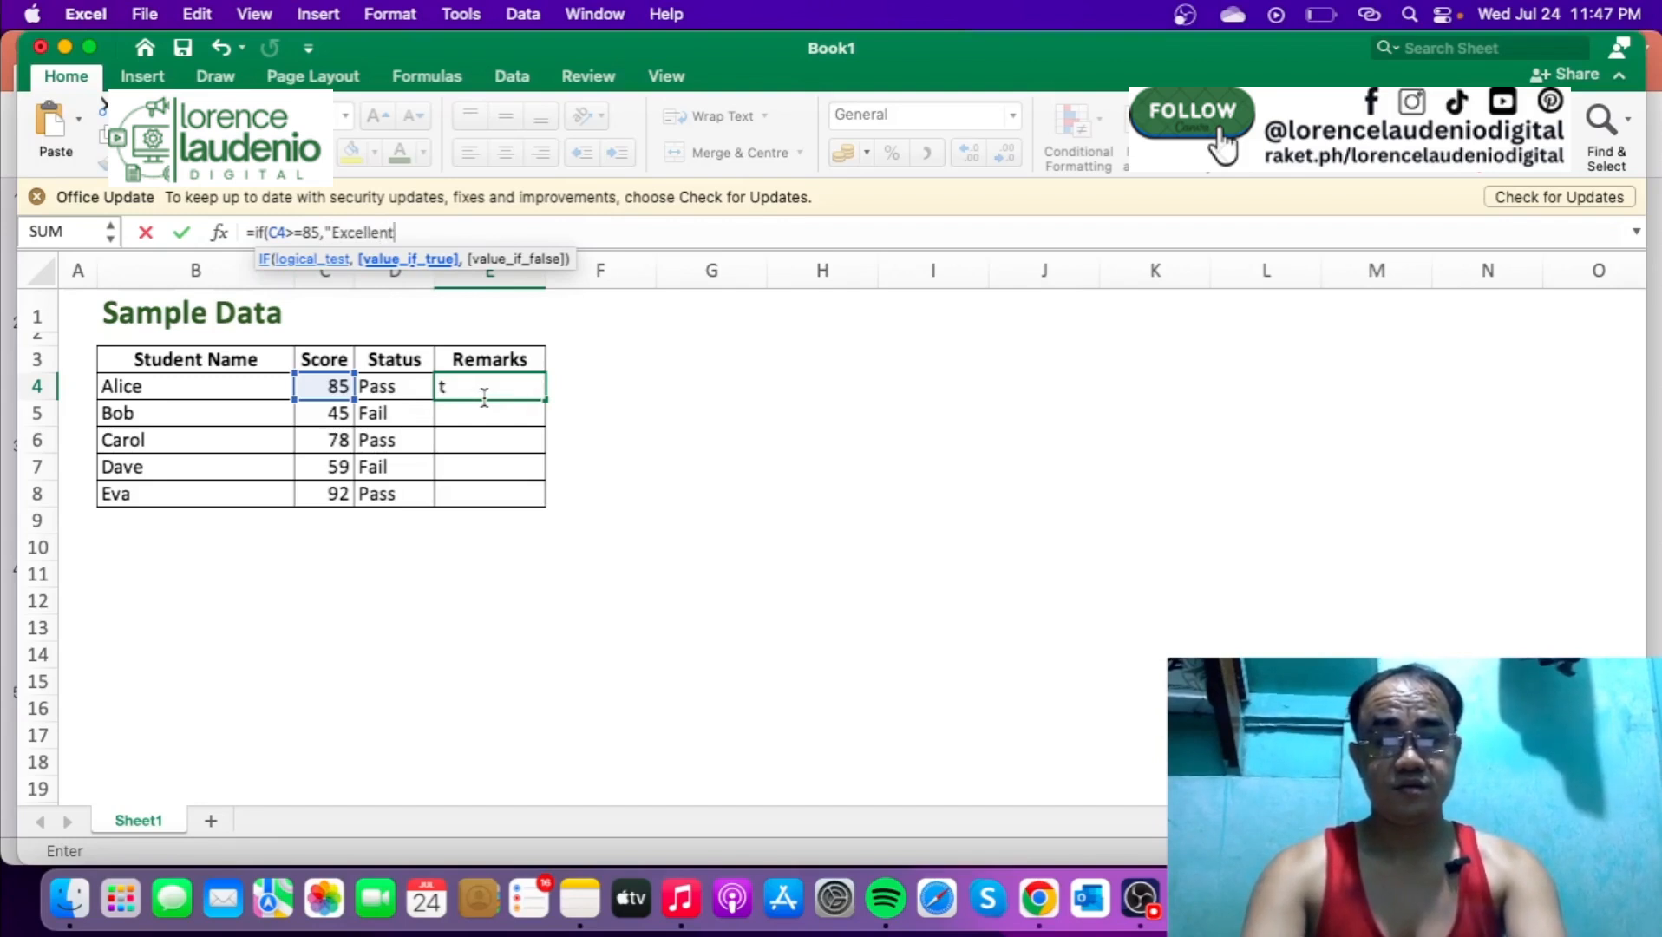
pyautogui.write('",')
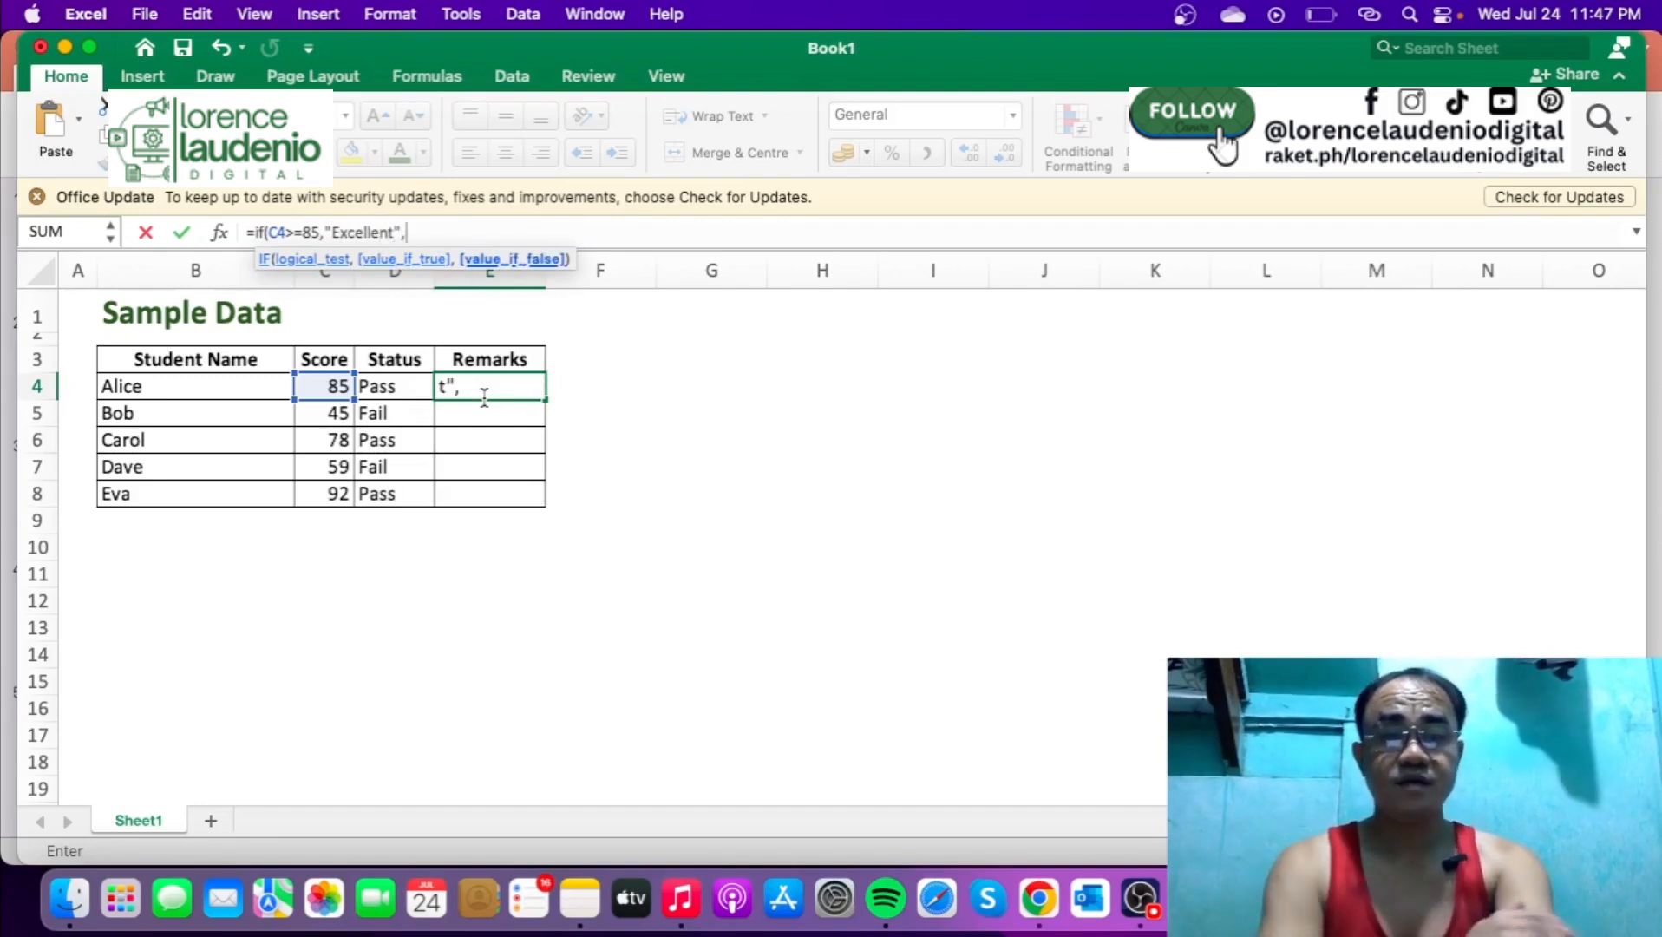
# Nest a second IF as the E4 formula's false value, returning "Good" when C4>=70
pyautogui.write('if')
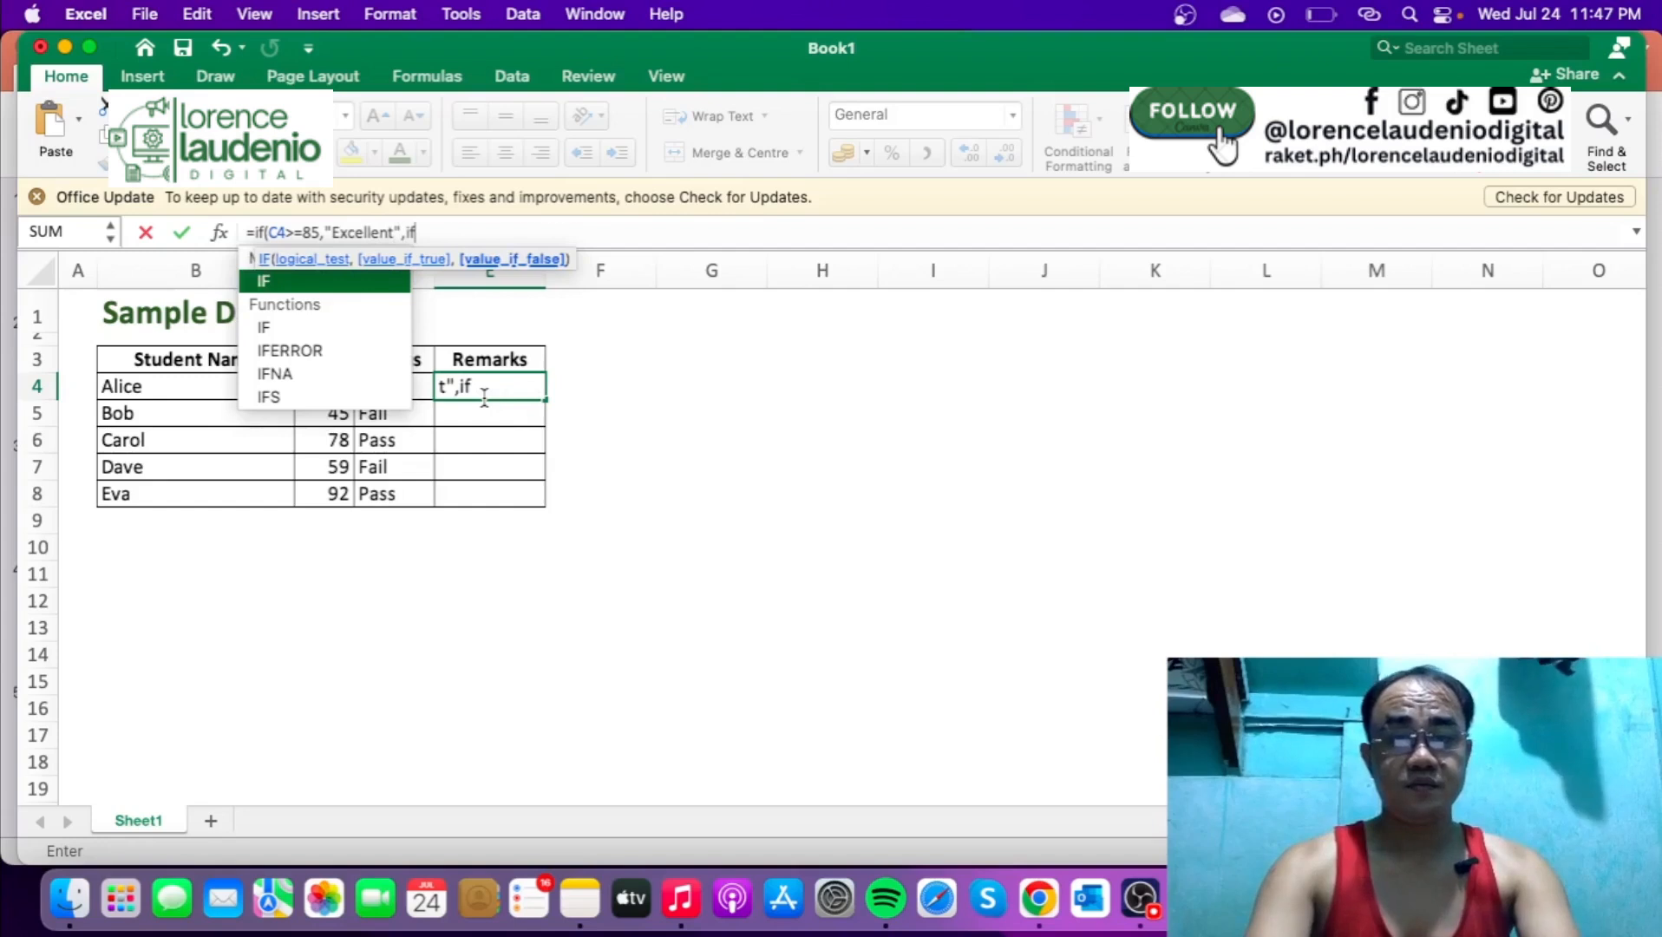
pyautogui.write('(')
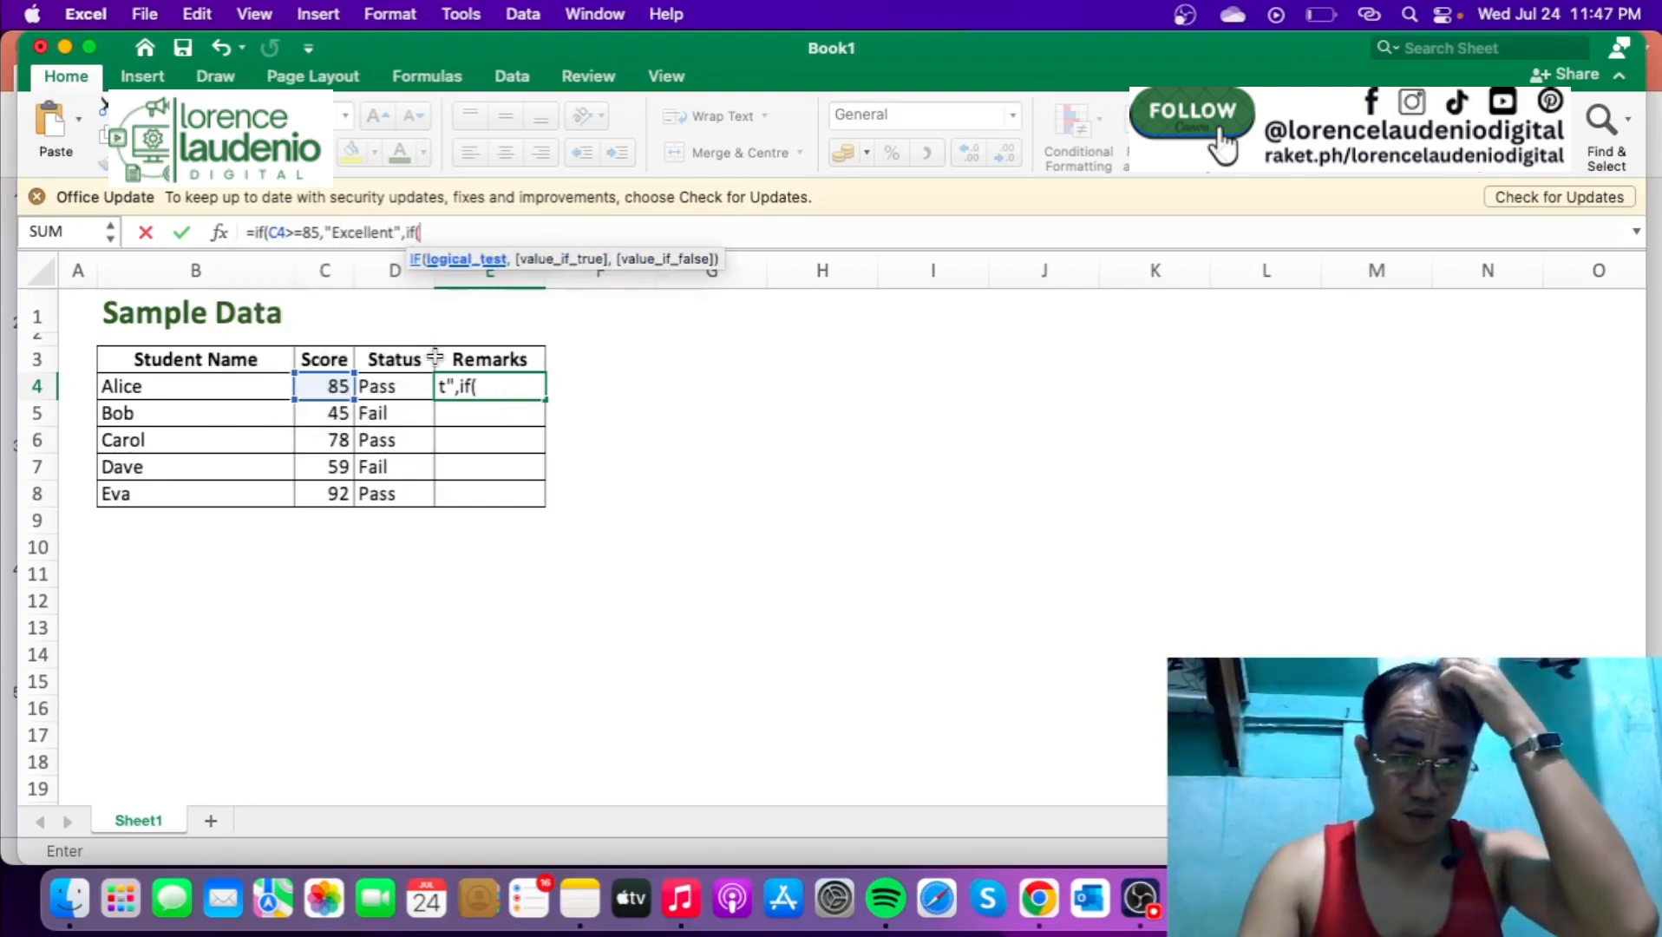
pyautogui.click(334, 387)
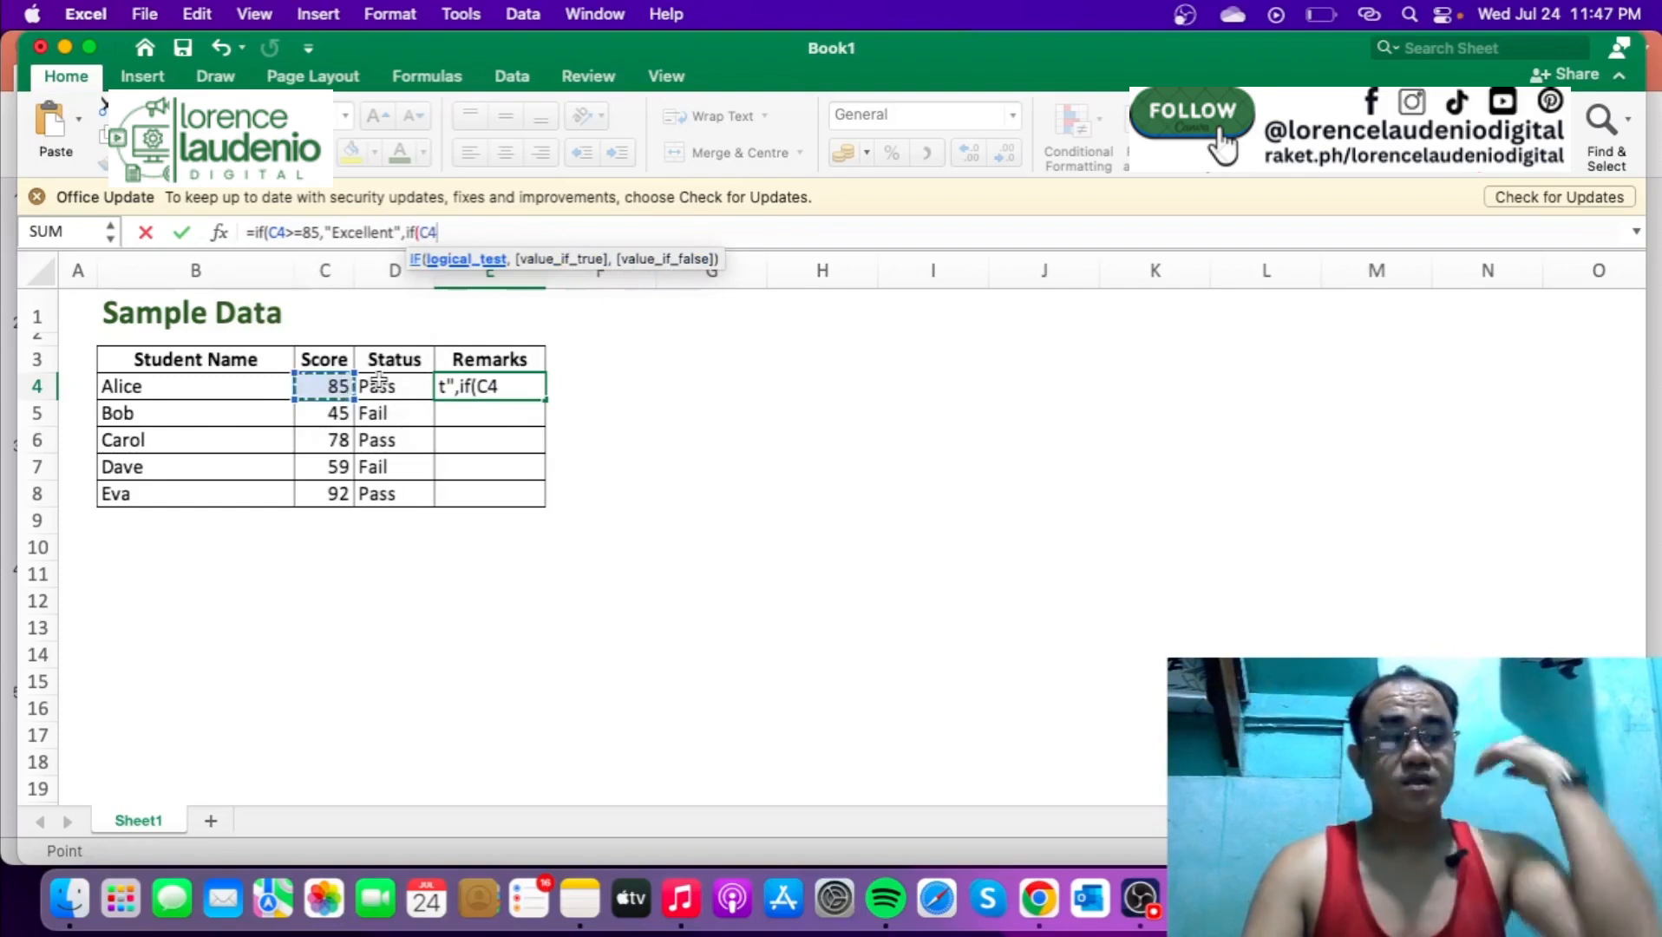
pyautogui.write('.+')
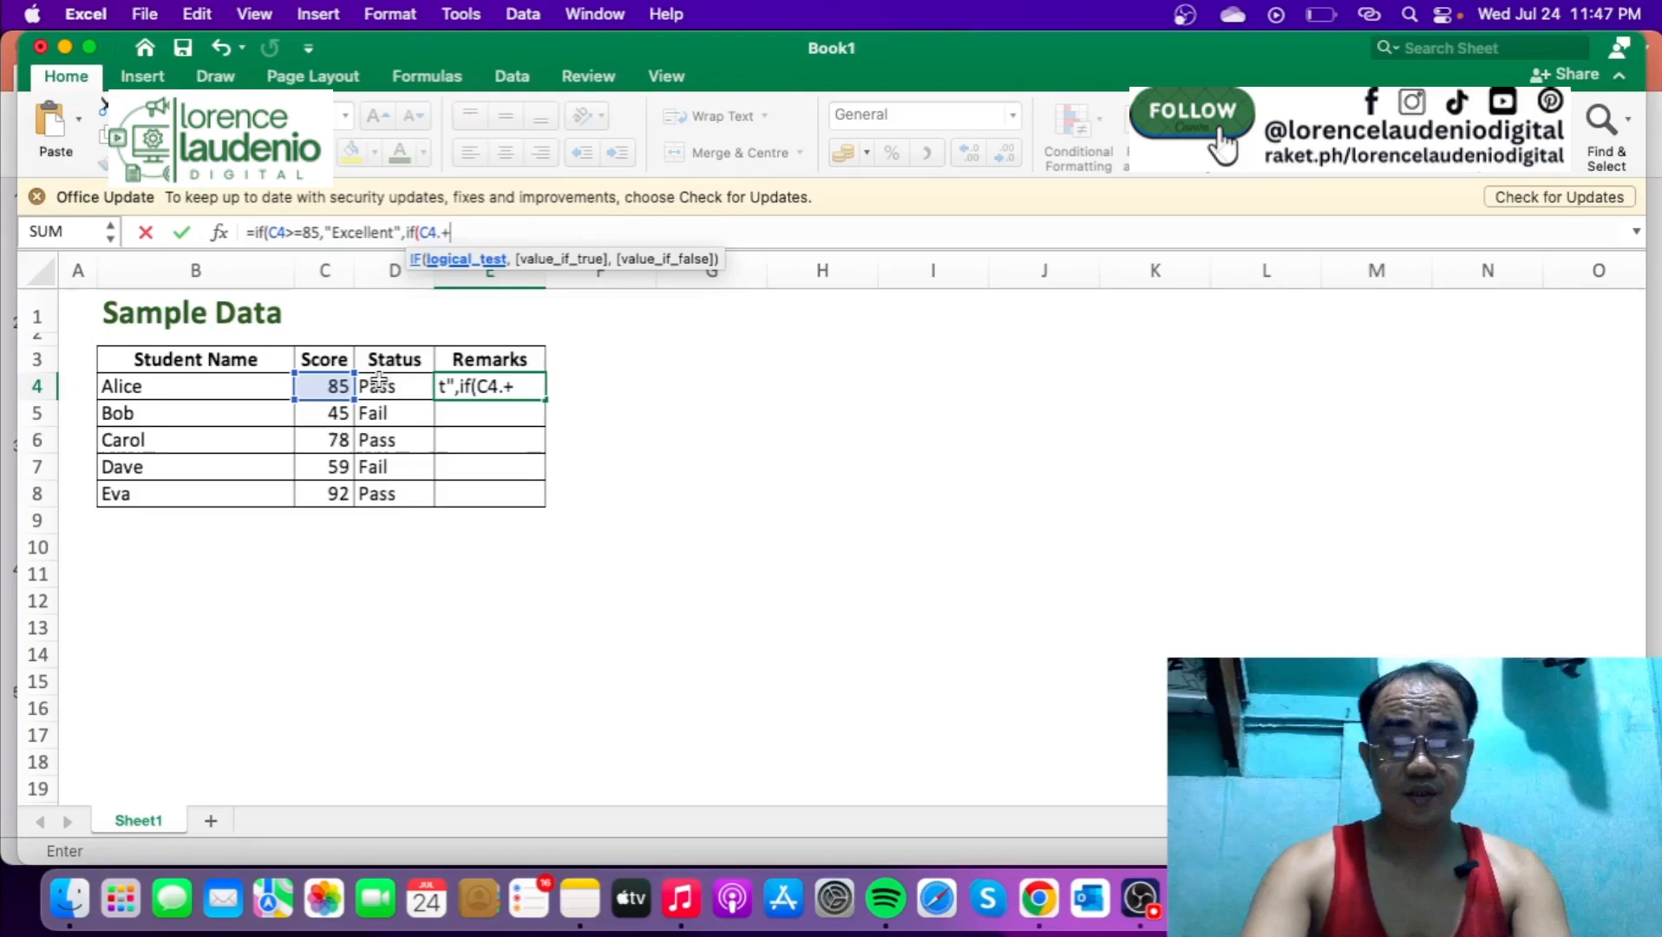
pyautogui.press('BackSpace')
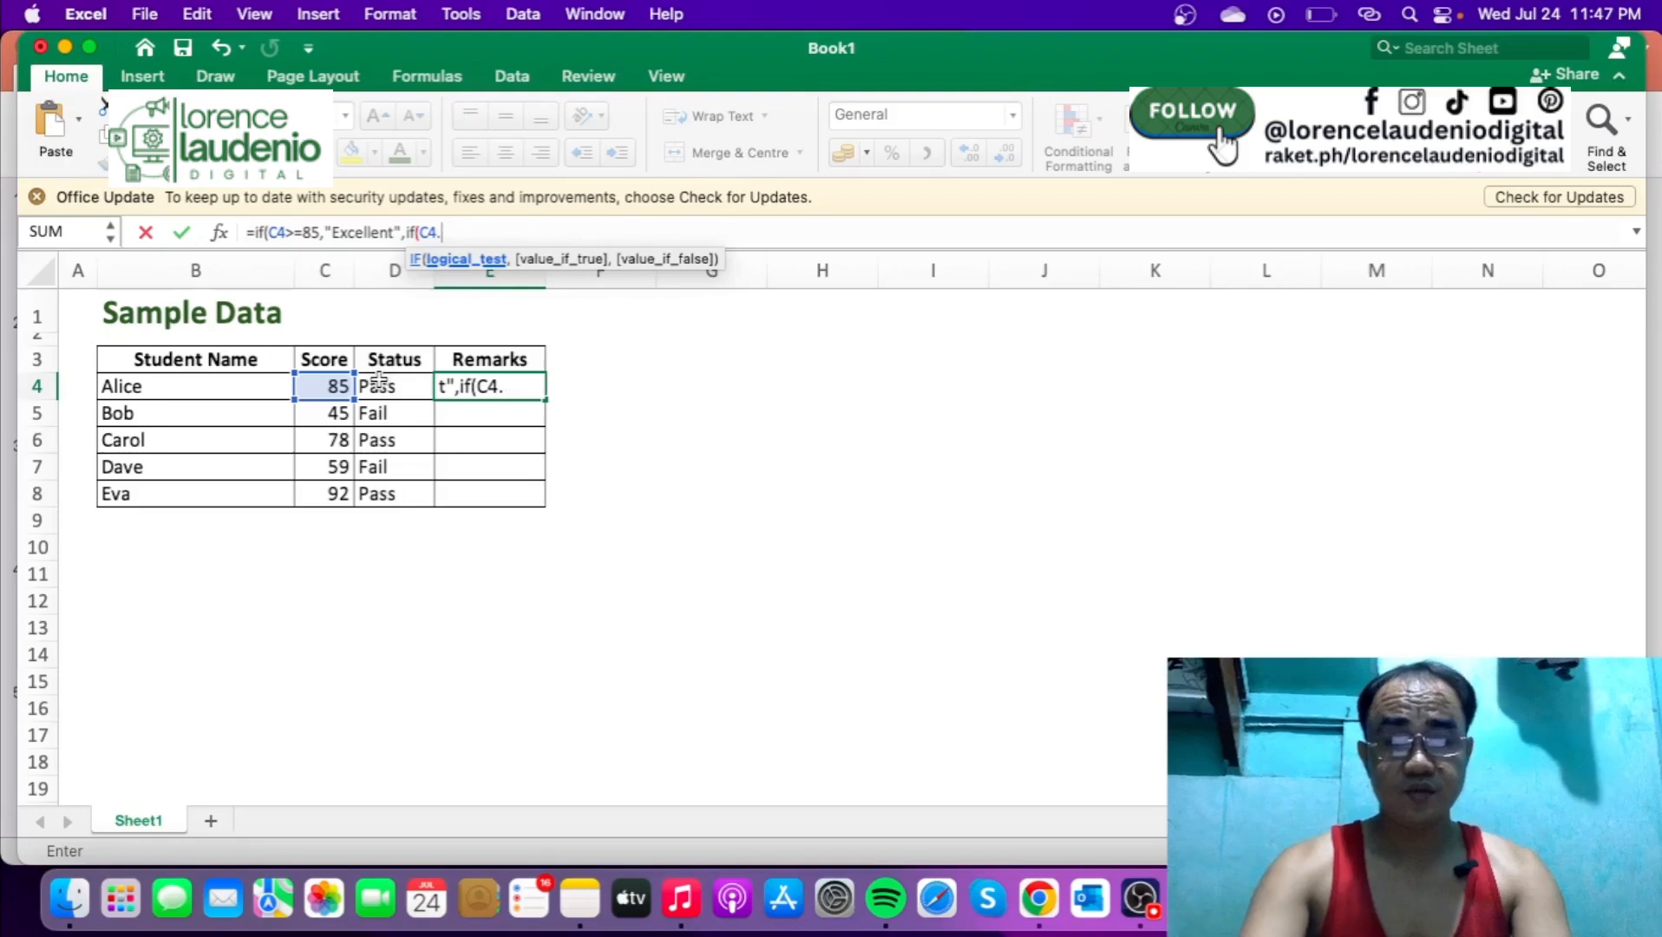
pyautogui.write('>=')
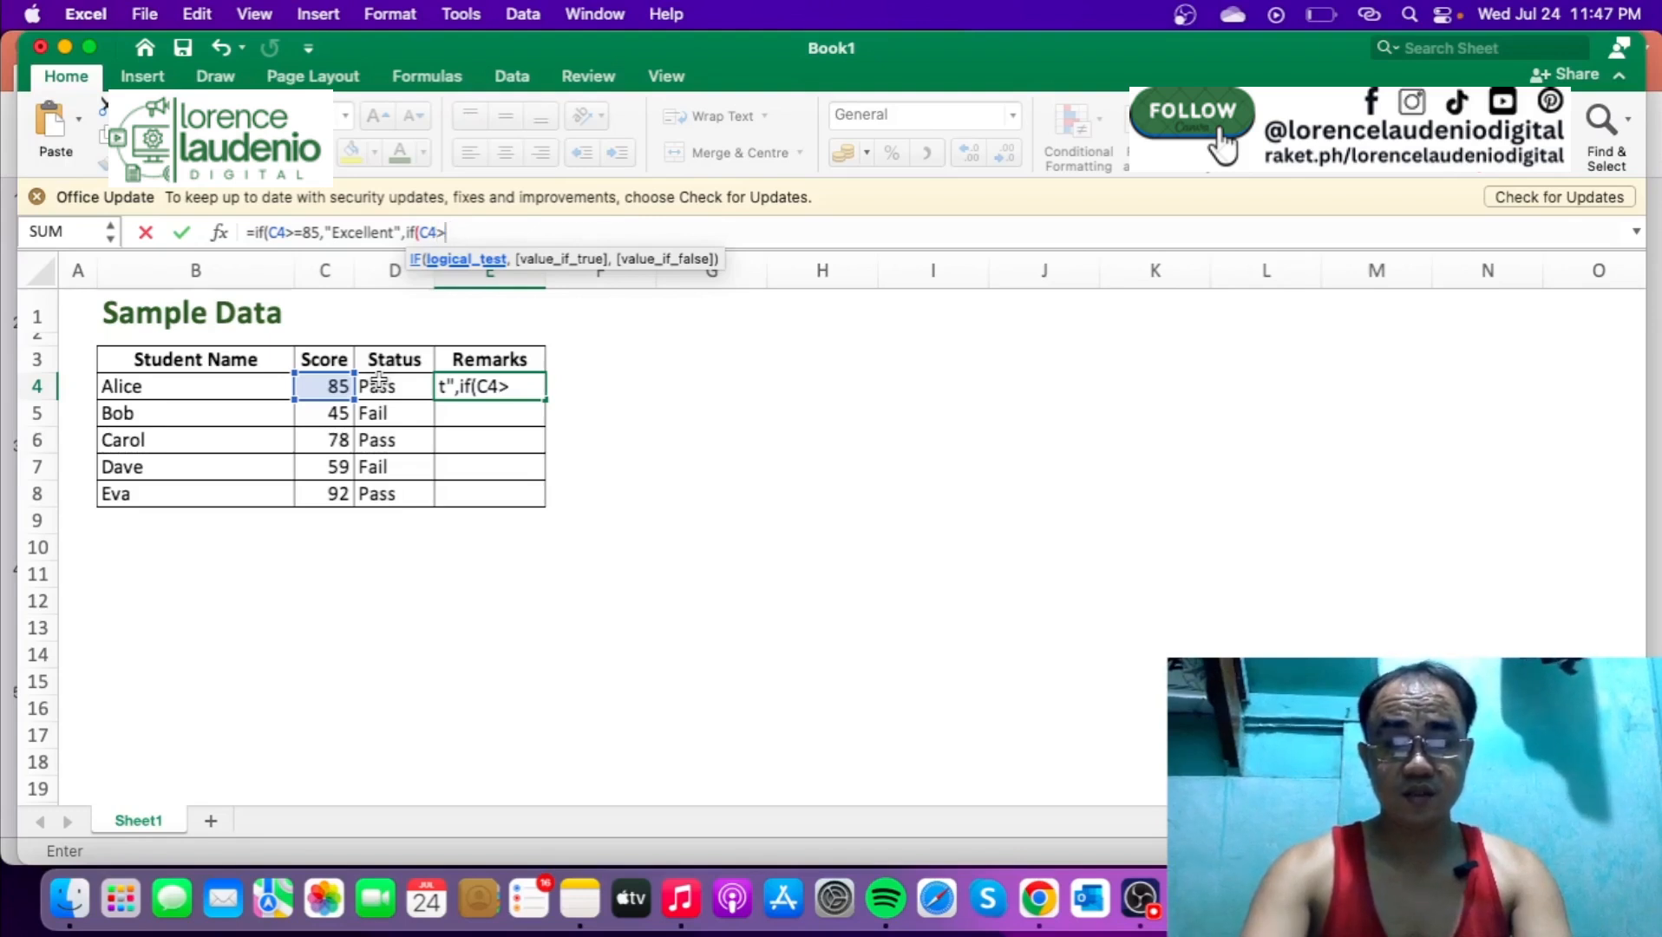
pyautogui.write('70,')
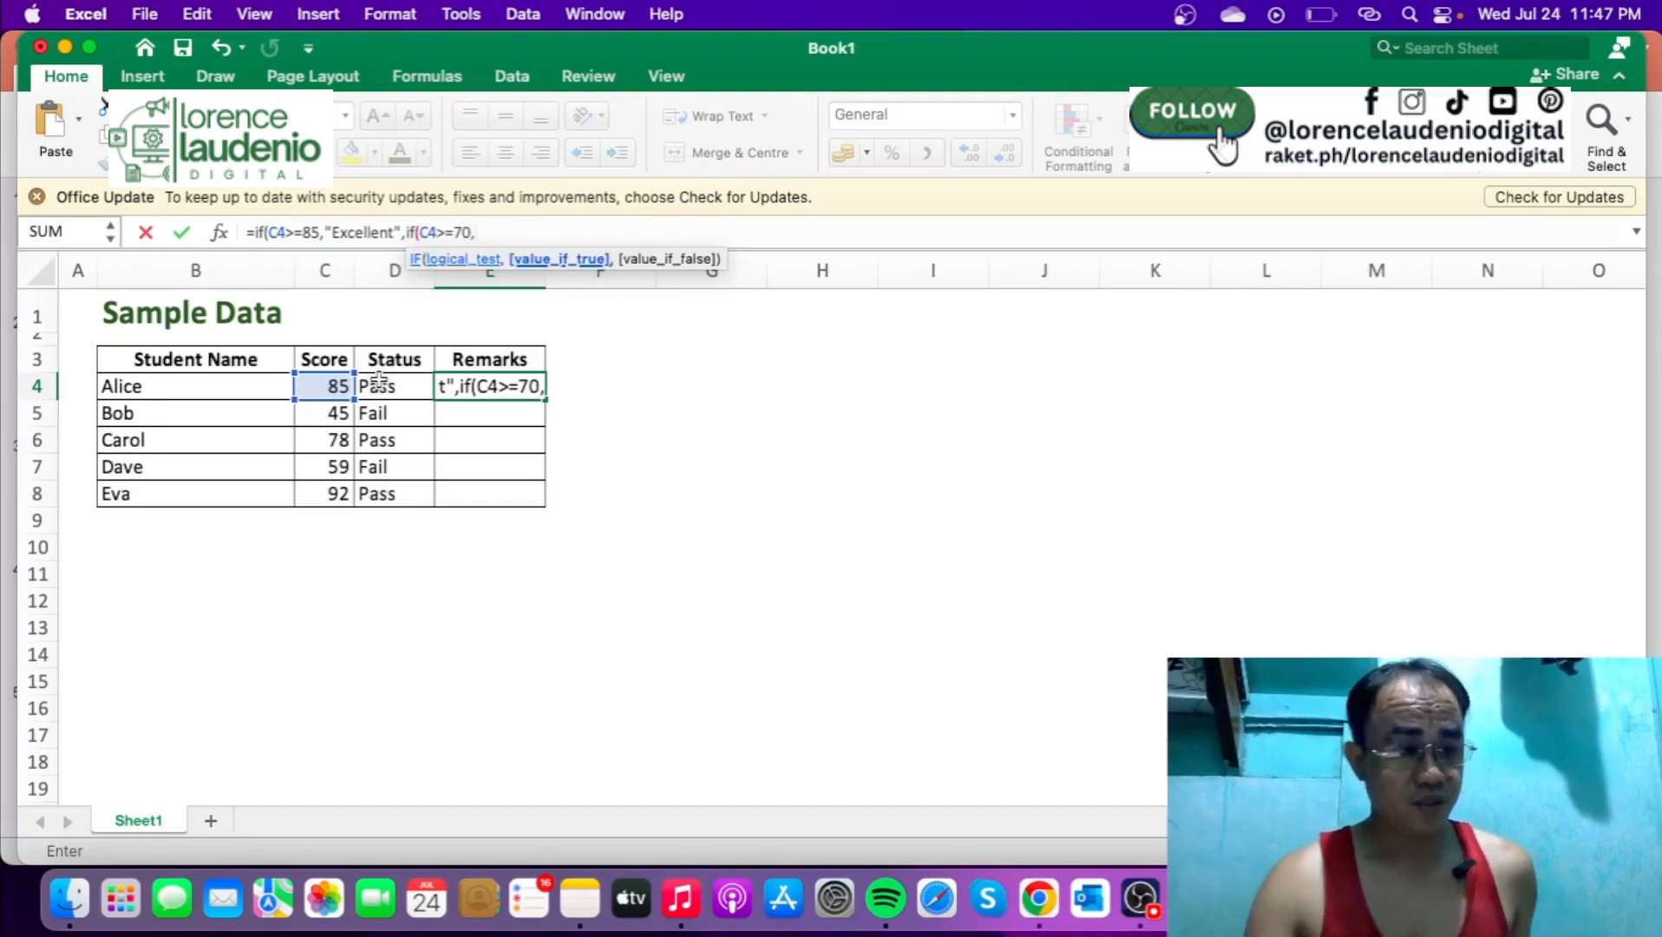
pyautogui.write('"')
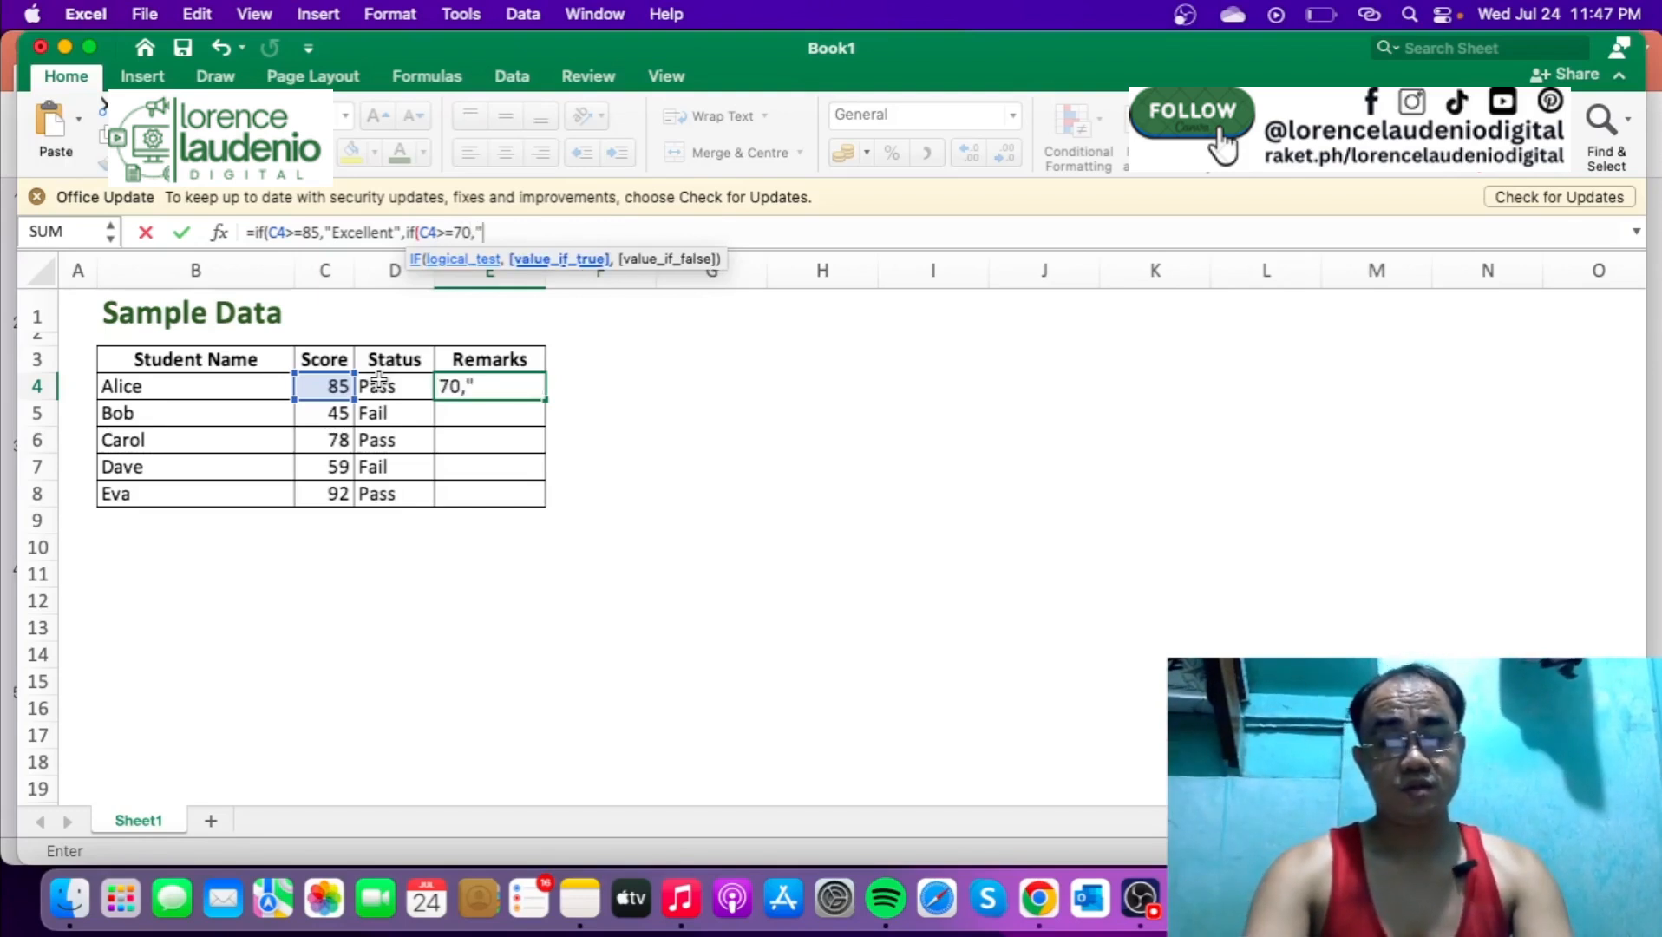
pyautogui.write('Good",')
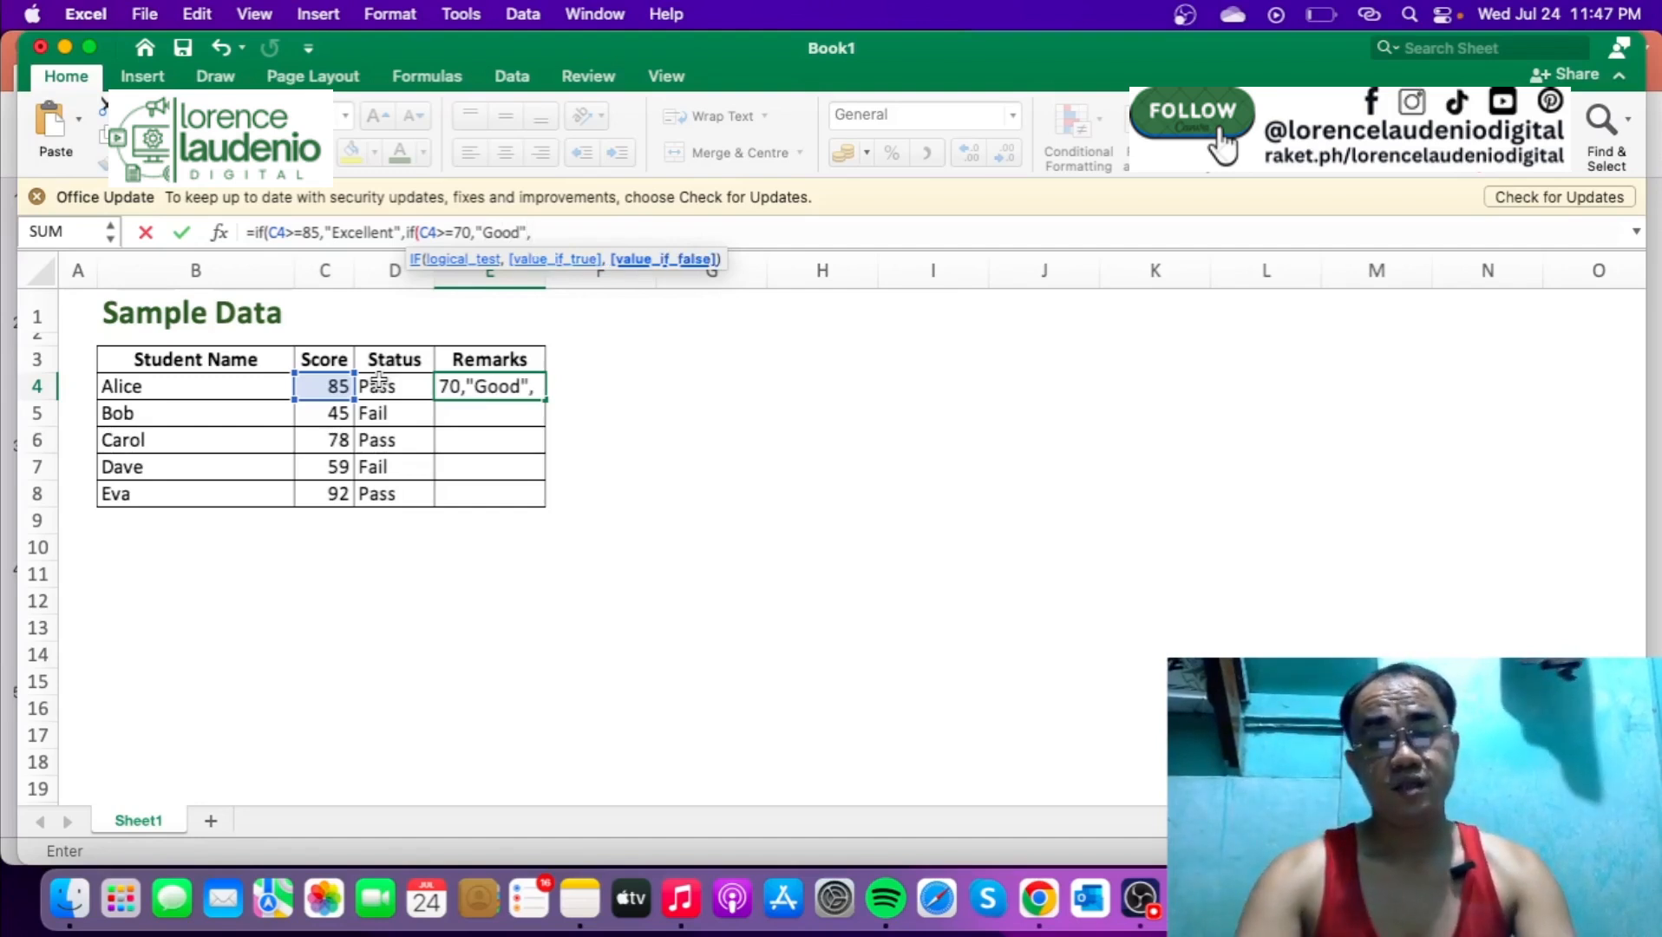
# Set "Need Improvement" as the nested IF's false value, close both parentheses and commit the E4 formula
pyautogui.write('"Need')
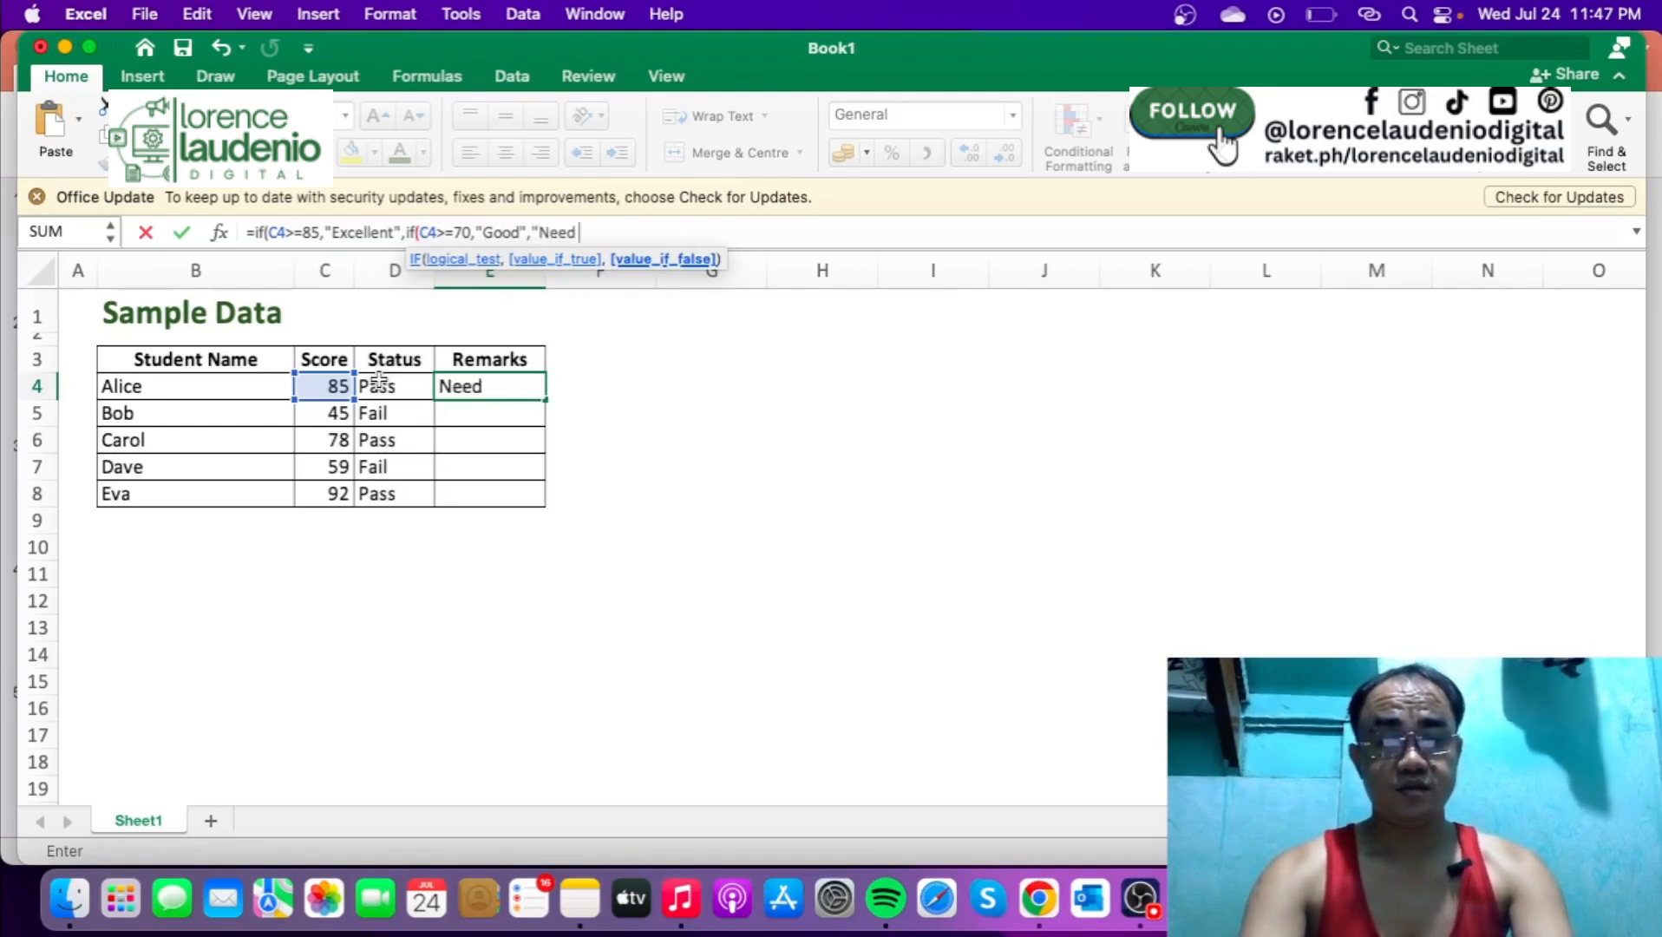
pyautogui.write(' Improvem')
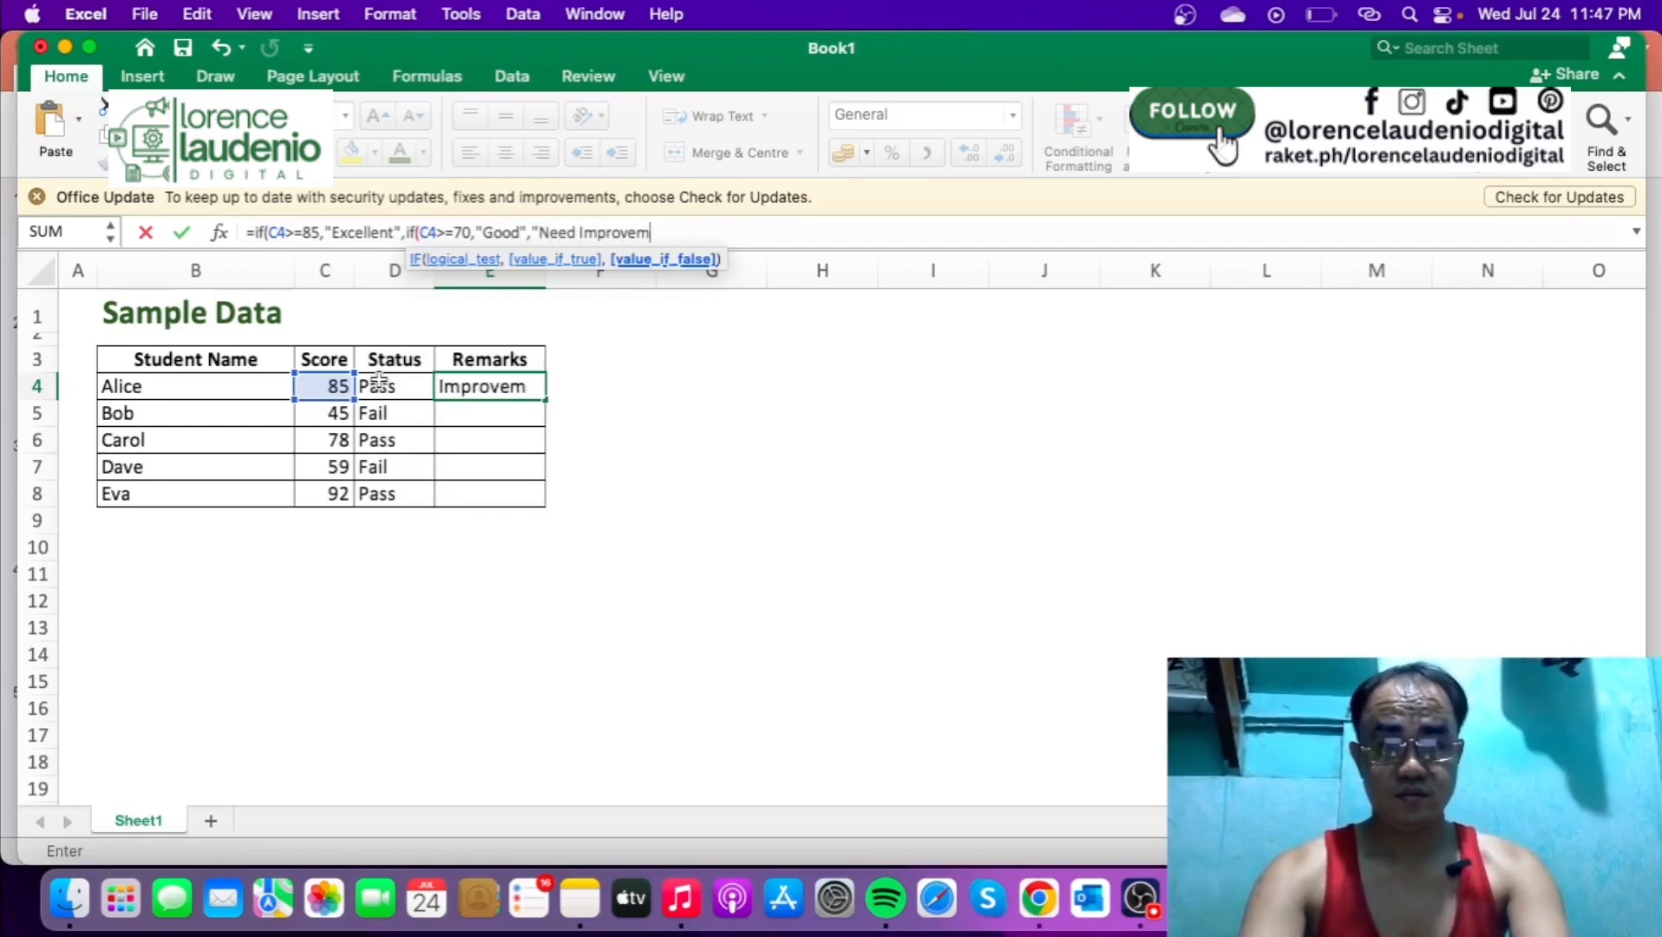
pyautogui.write('ent')
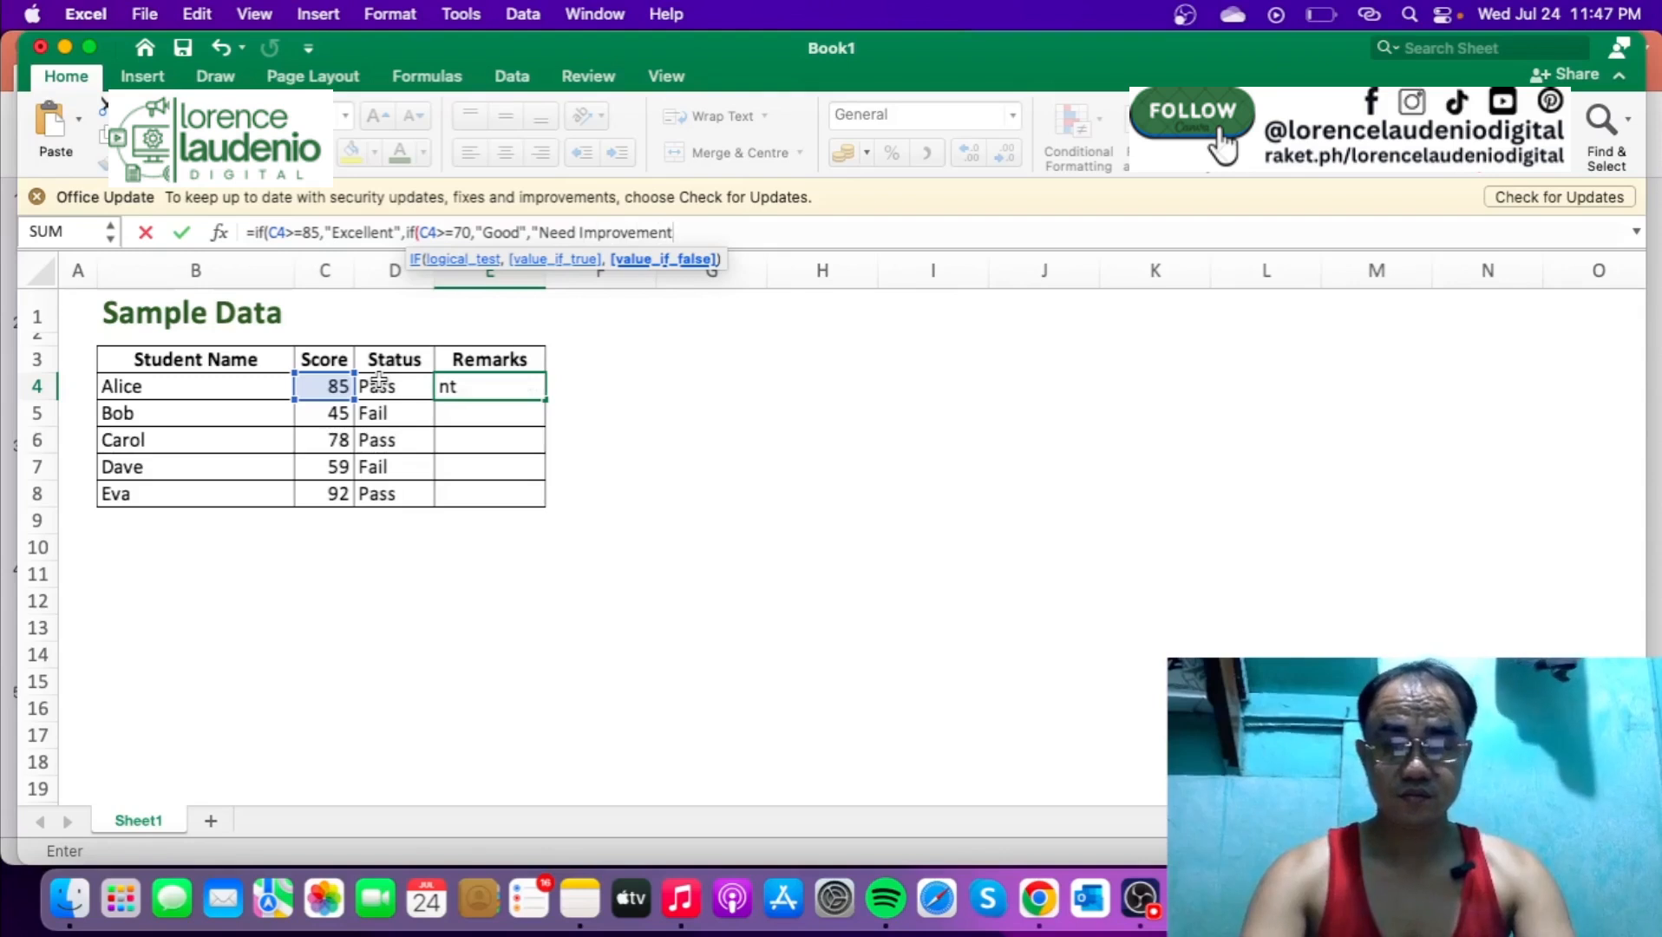
pyautogui.write('"')
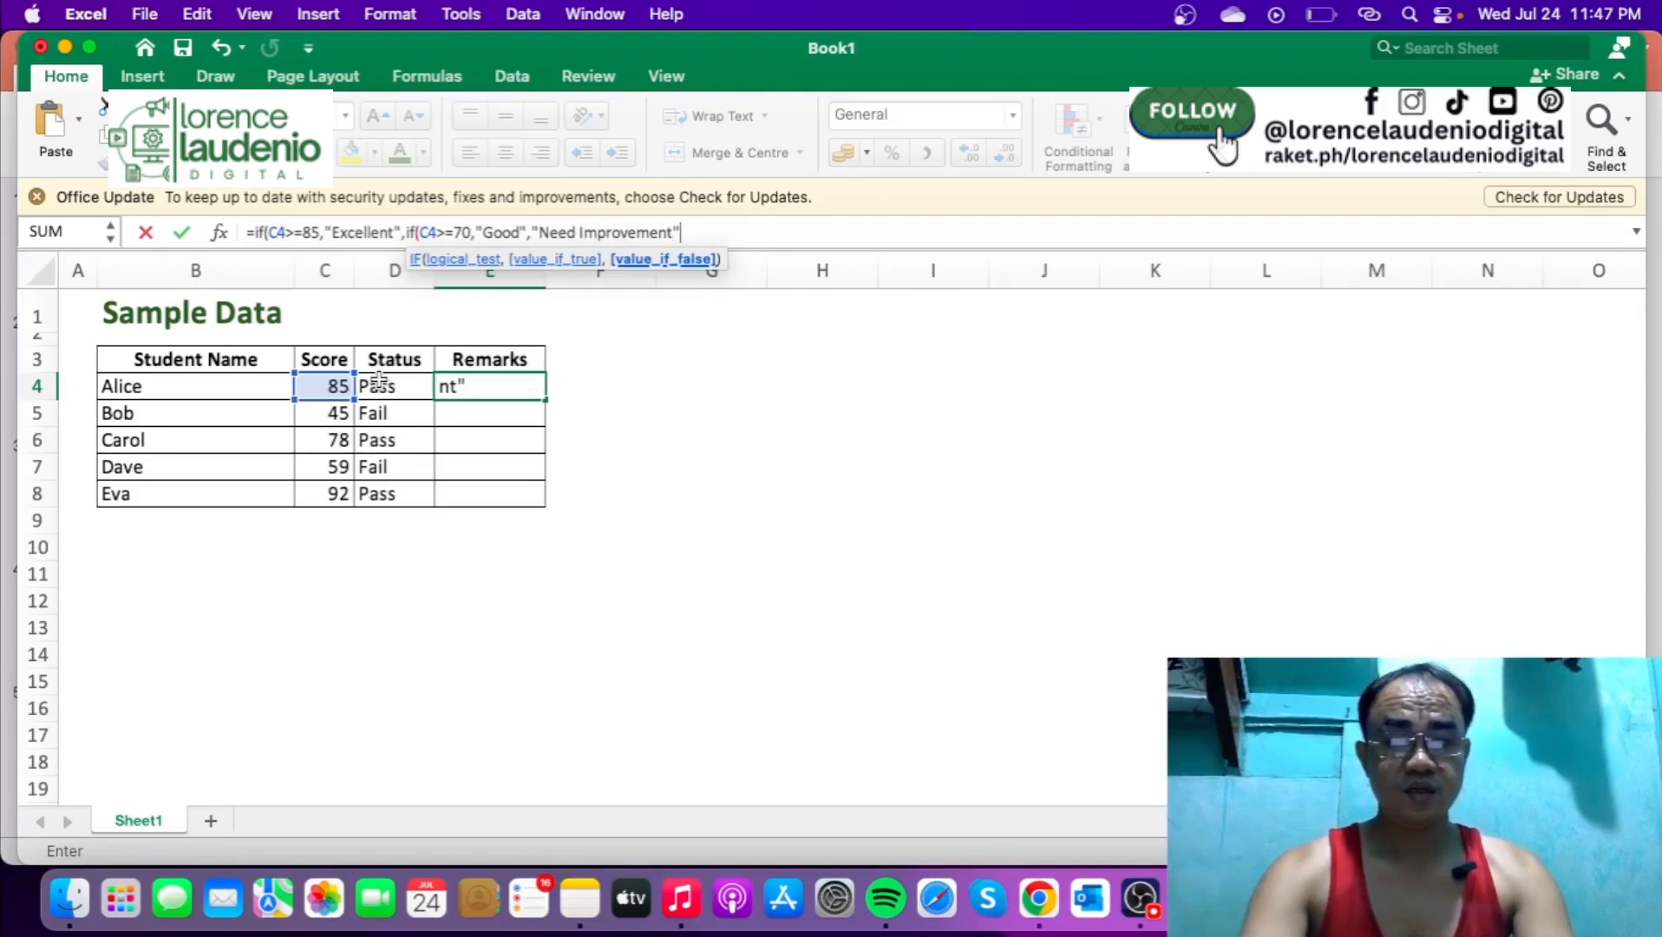
pyautogui.write(')')
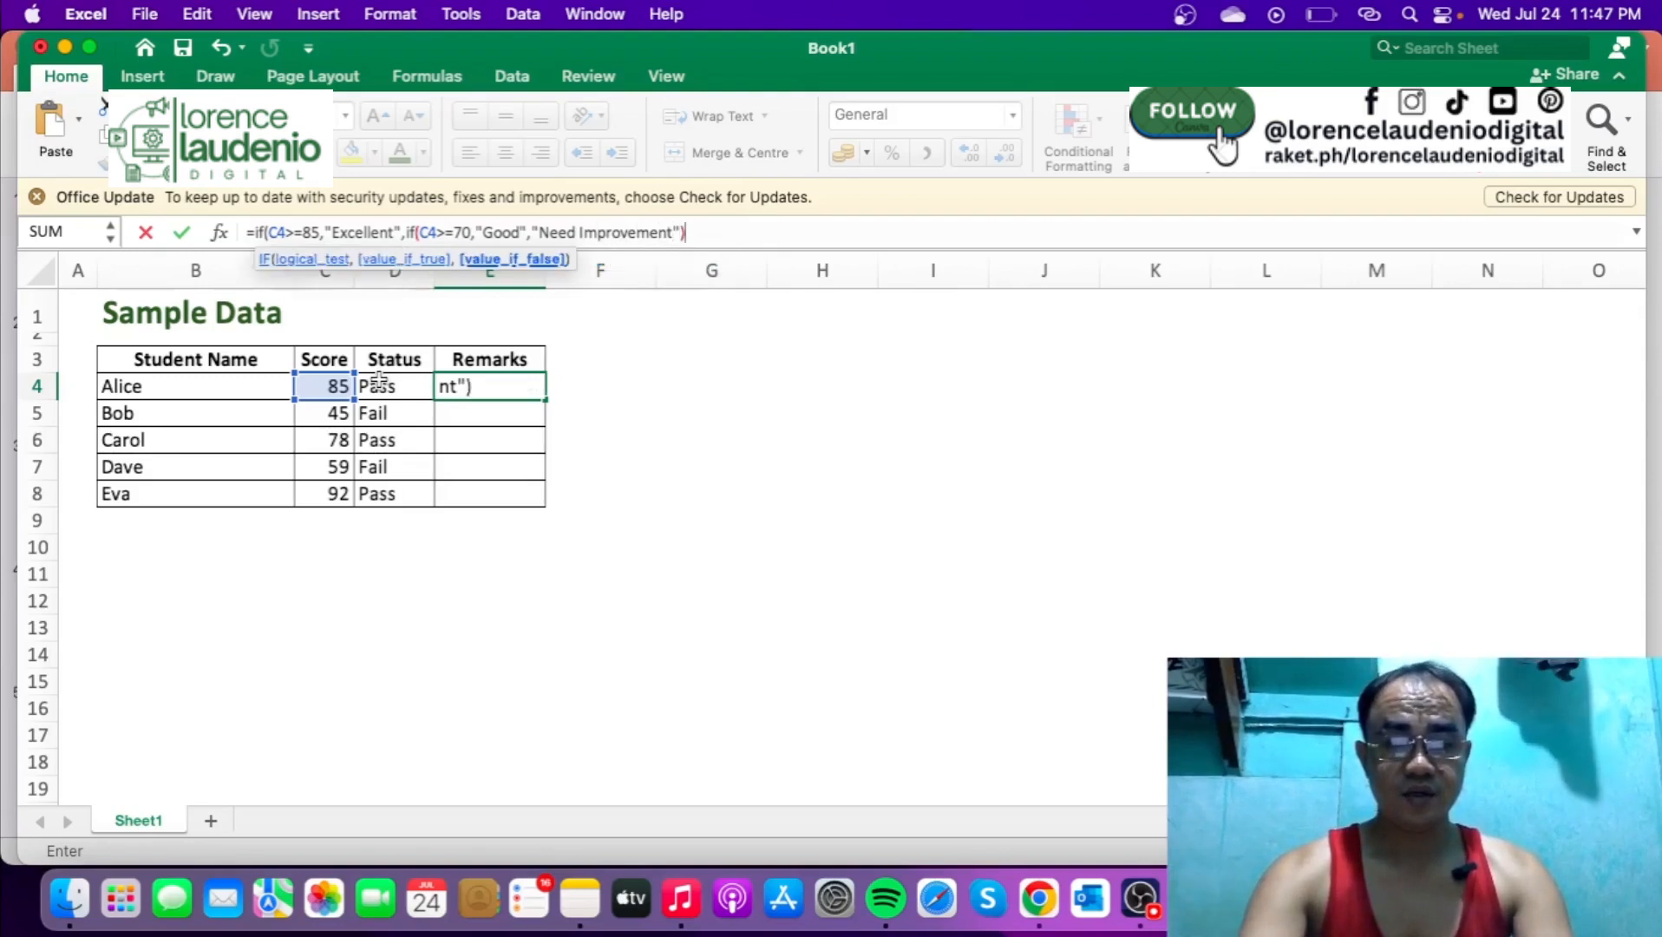
pyautogui.write(')')
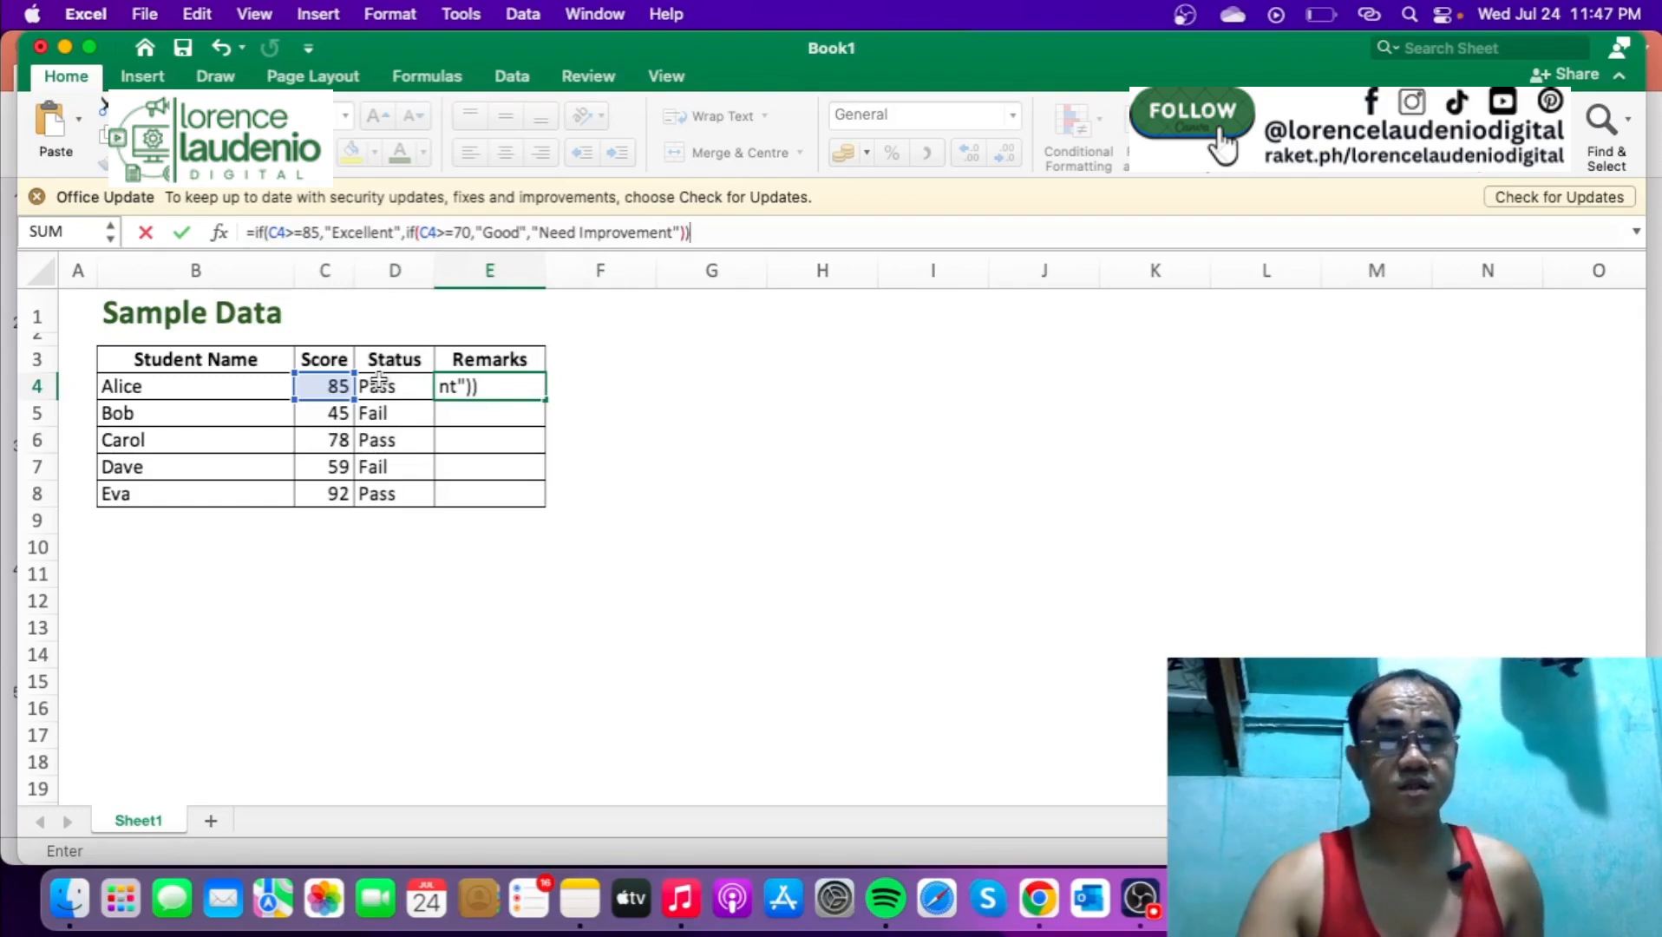
pyautogui.press('Return')
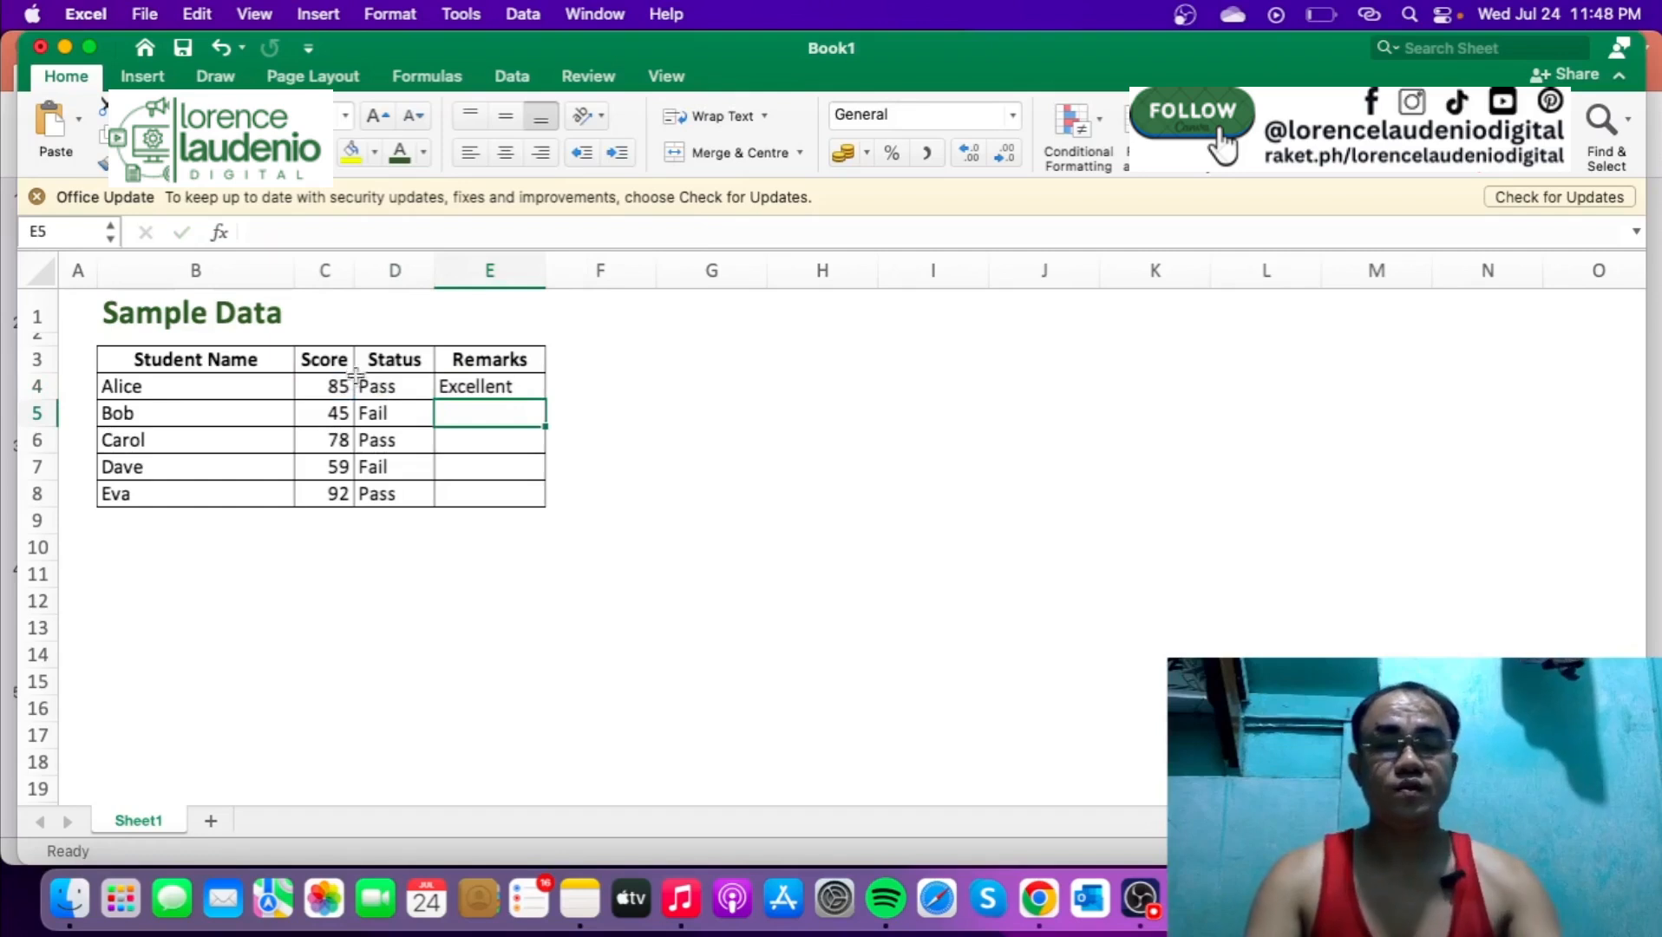
# Fill the Remarks formula from E4 down through E8 and autofit column E to its contents
pyautogui.click(475, 391)
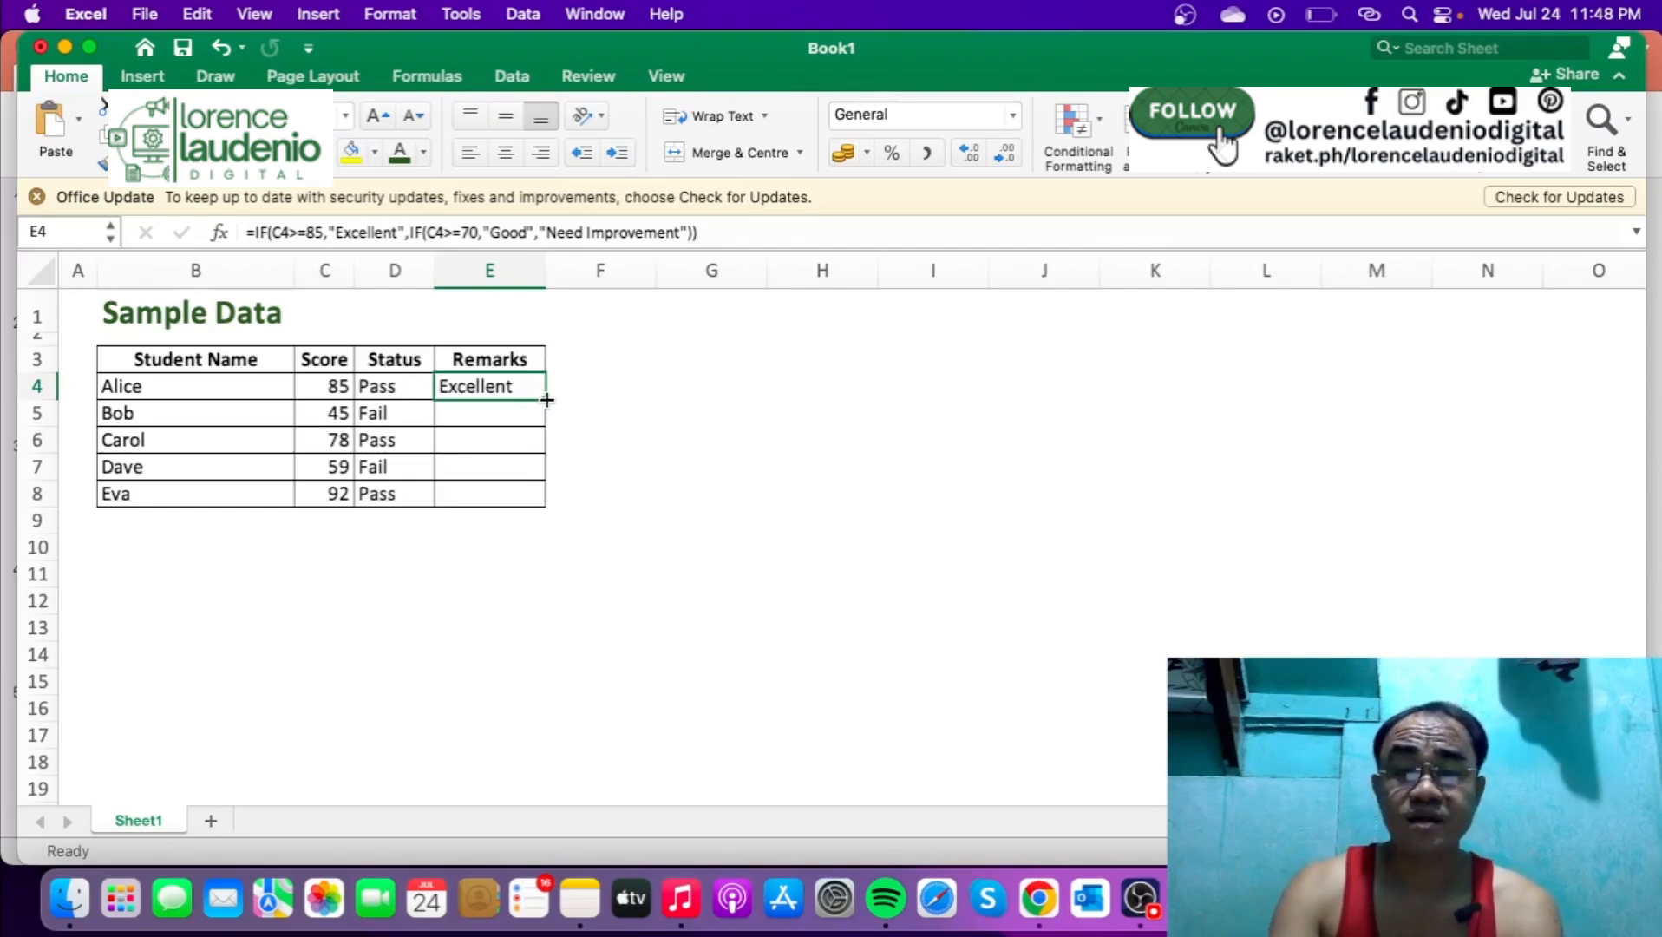
pyautogui.moveTo(547, 400); pyautogui.dragTo(548, 497)
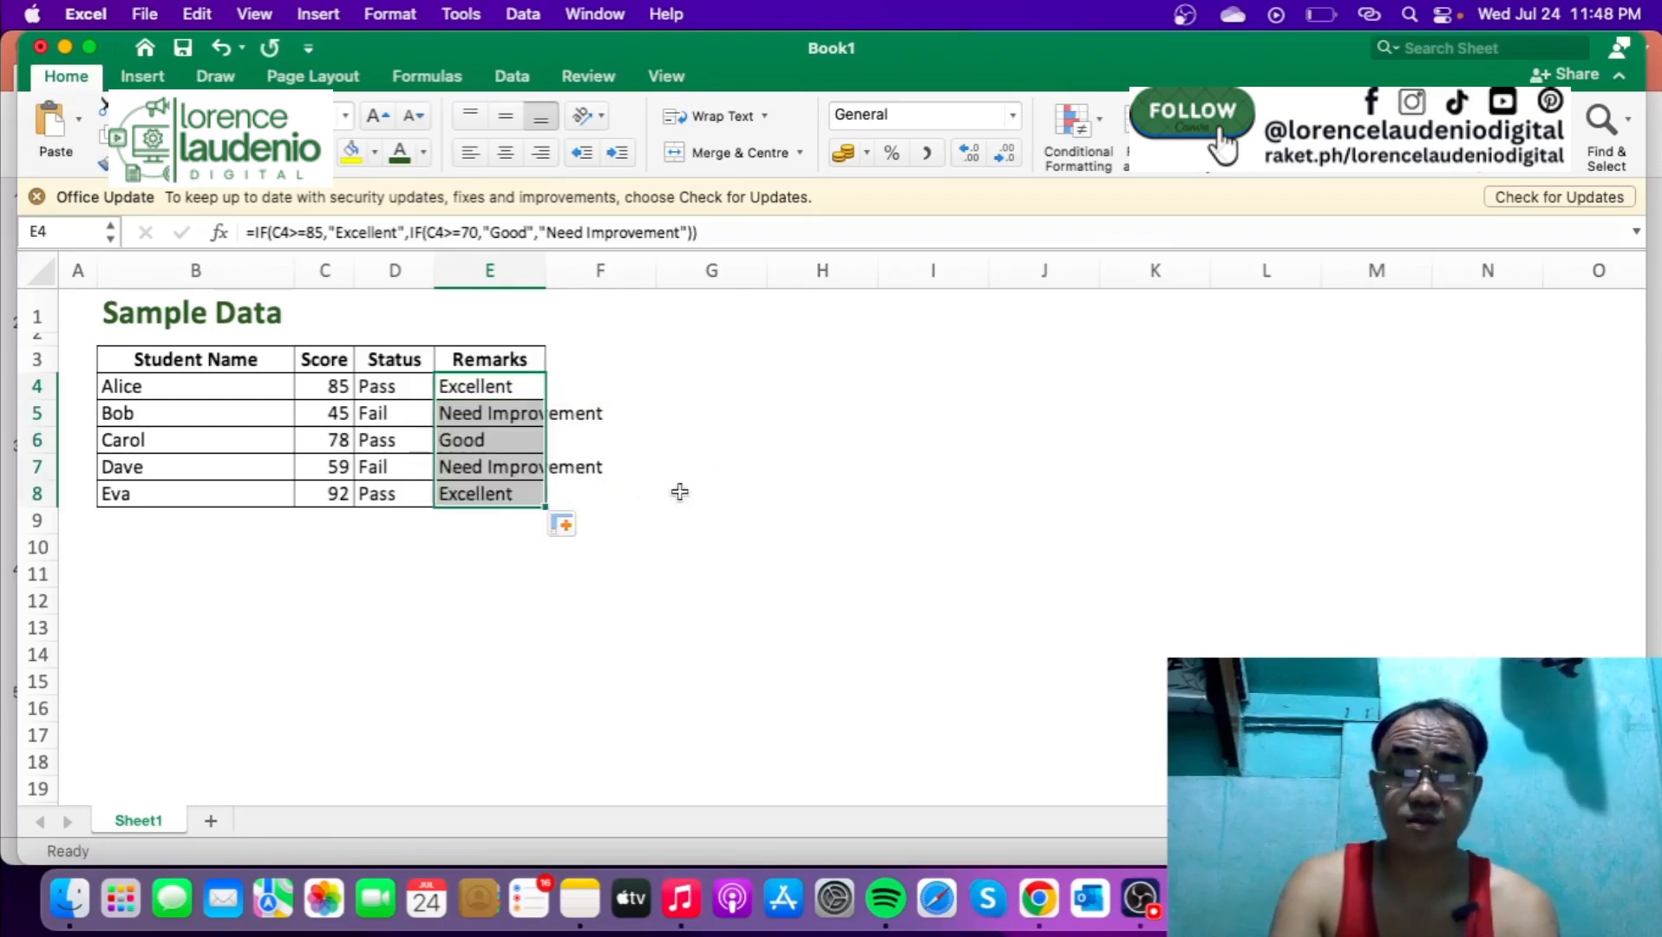
pyautogui.click(713, 468)
pyautogui.doubleClick(546, 270)
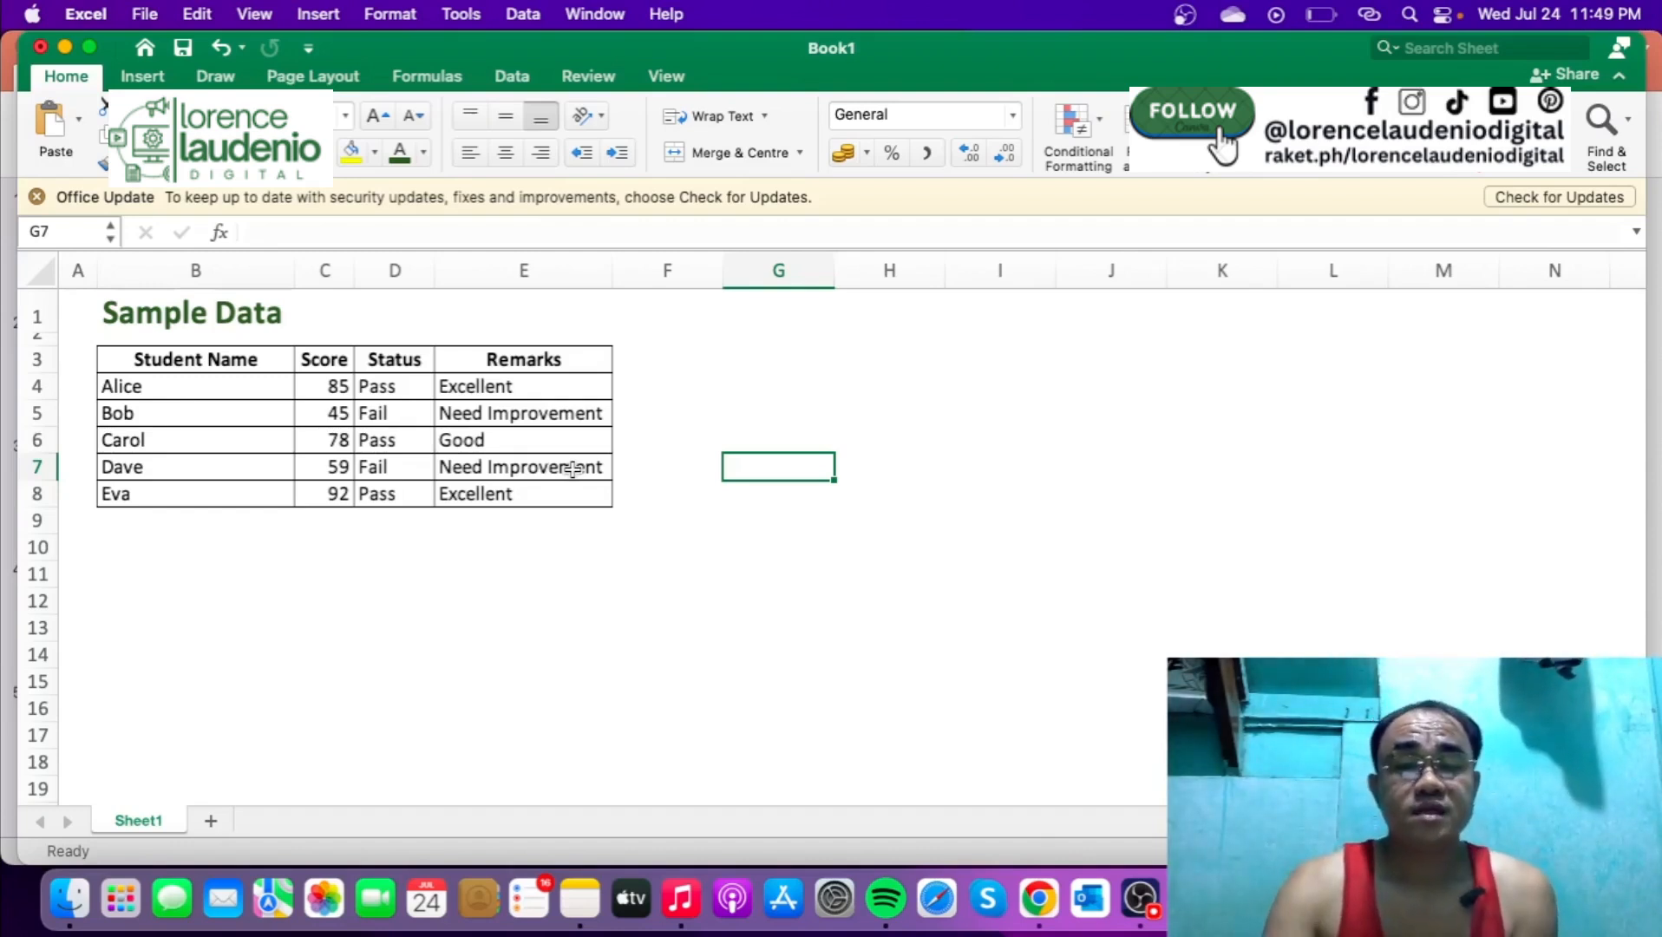
# Review the Status formula in D4 and the nested Remarks formula in E4
pyautogui.click(392, 392)
pyautogui.click(491, 390)
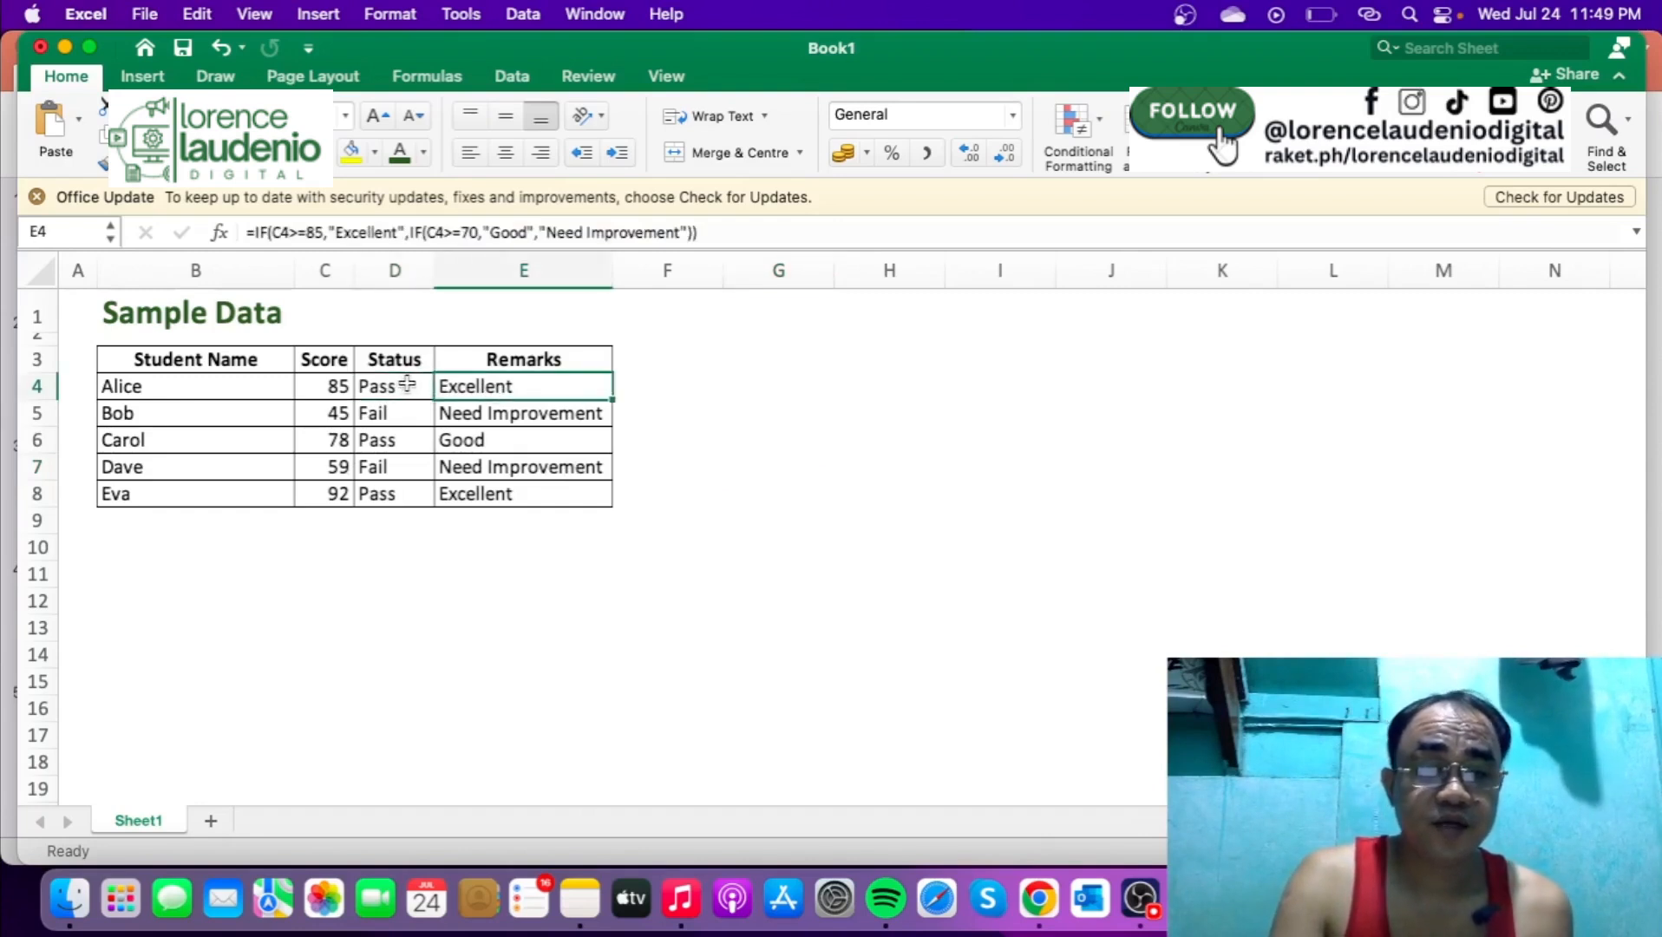
pyautogui.click(394, 384)
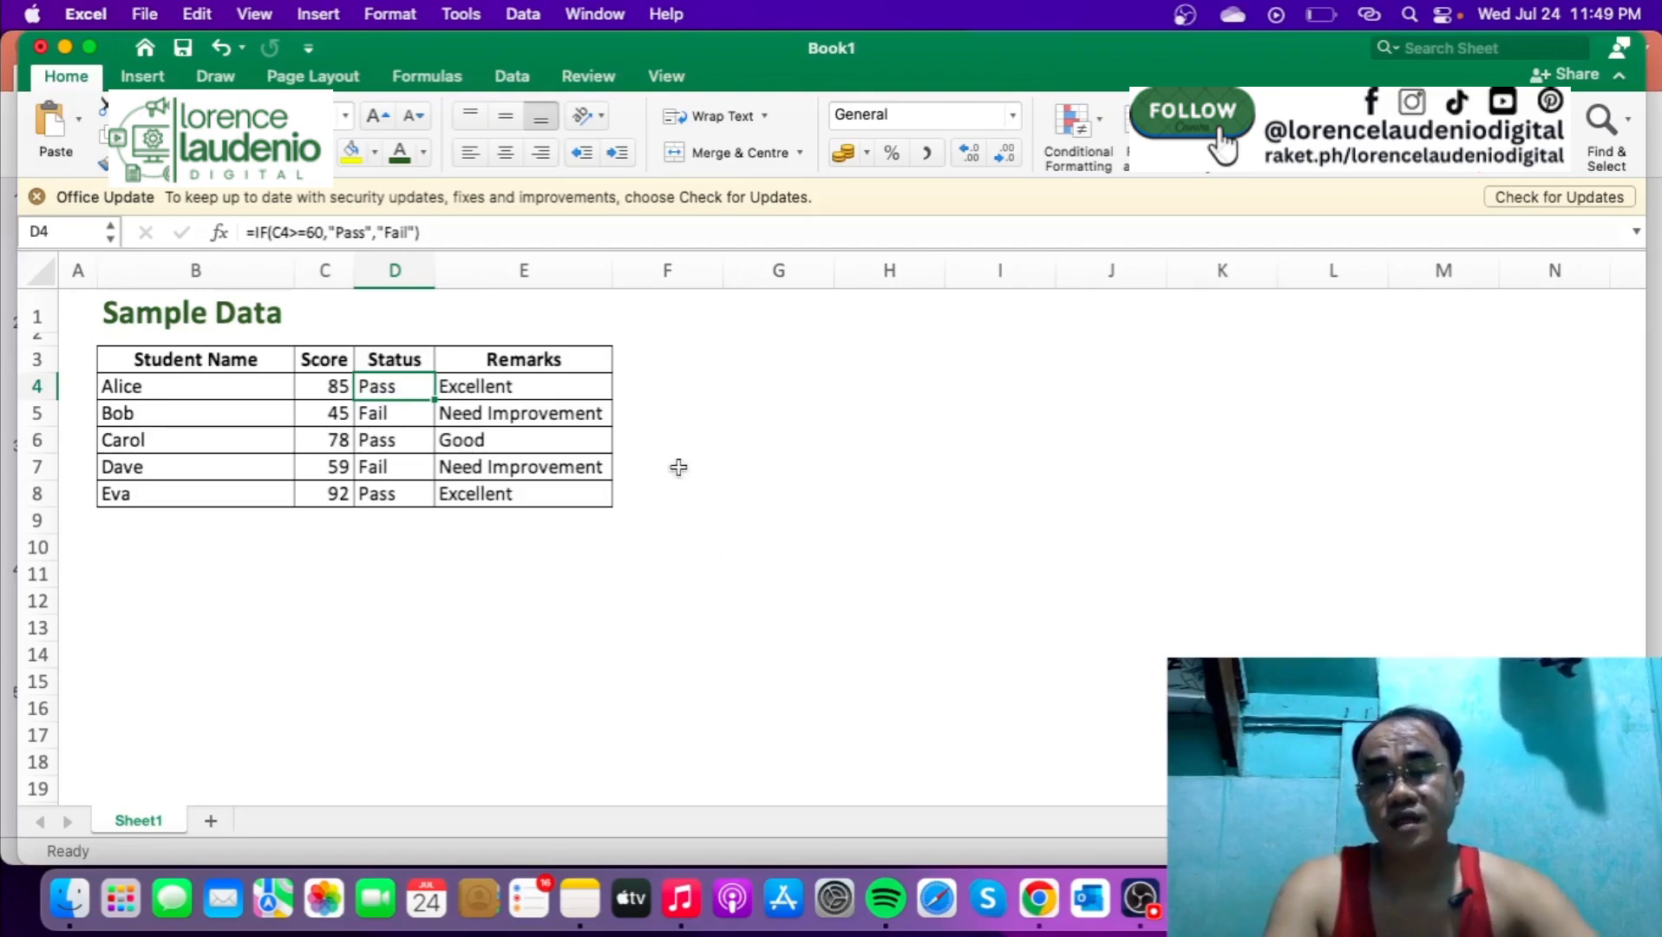
pyautogui.click(1139, 898)
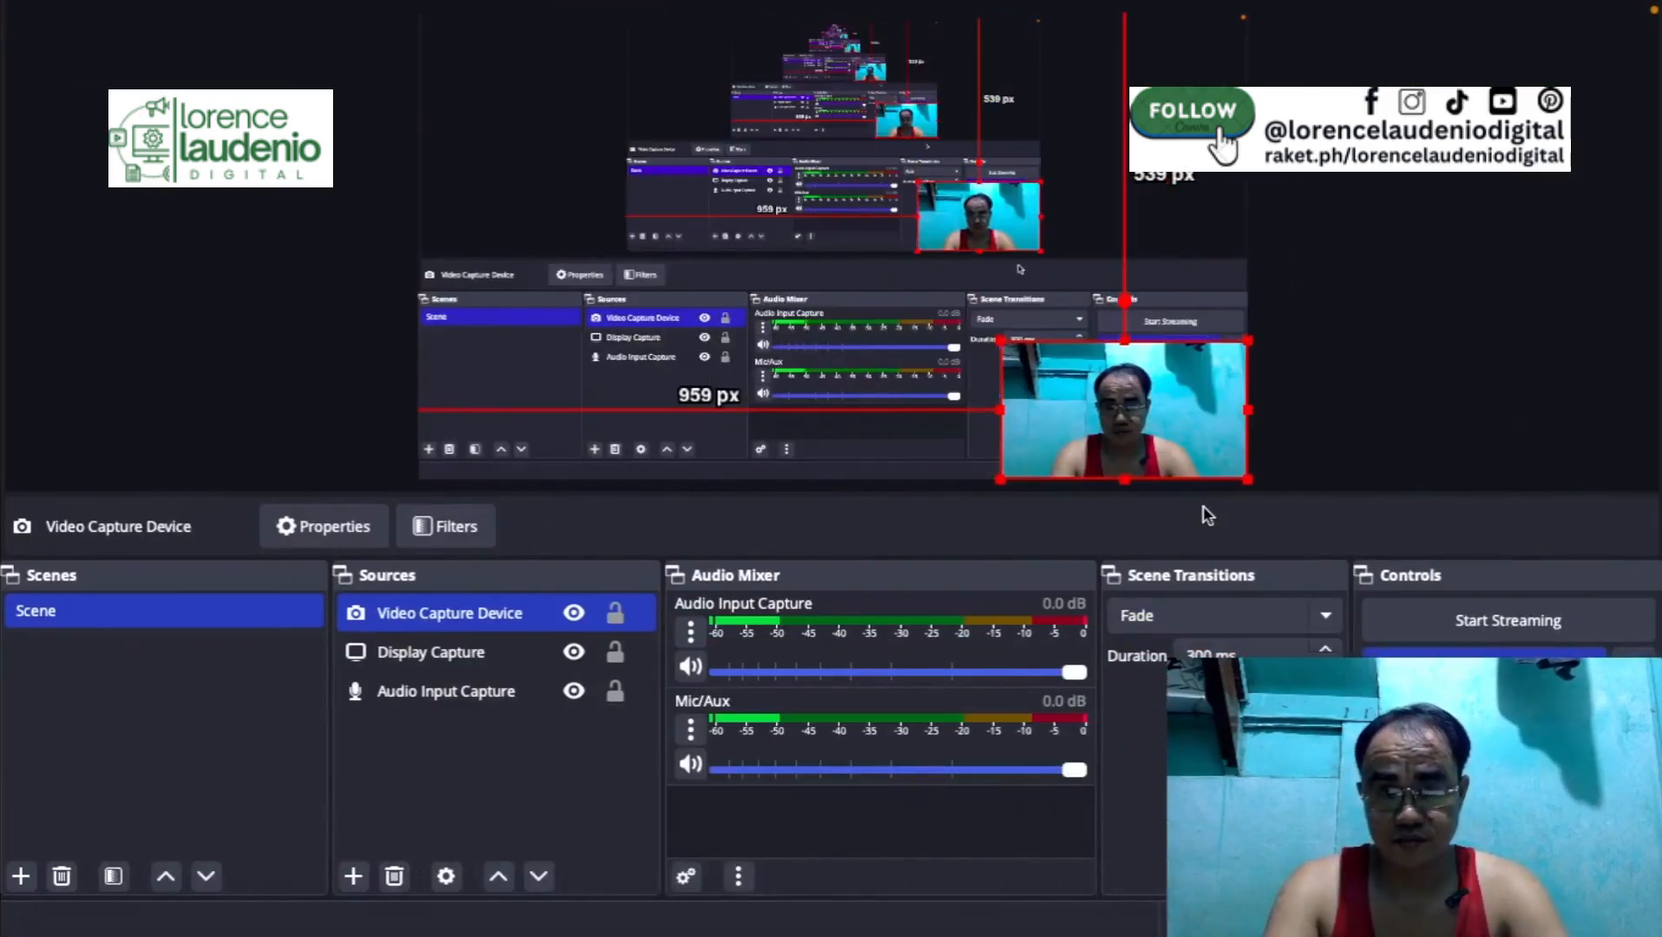